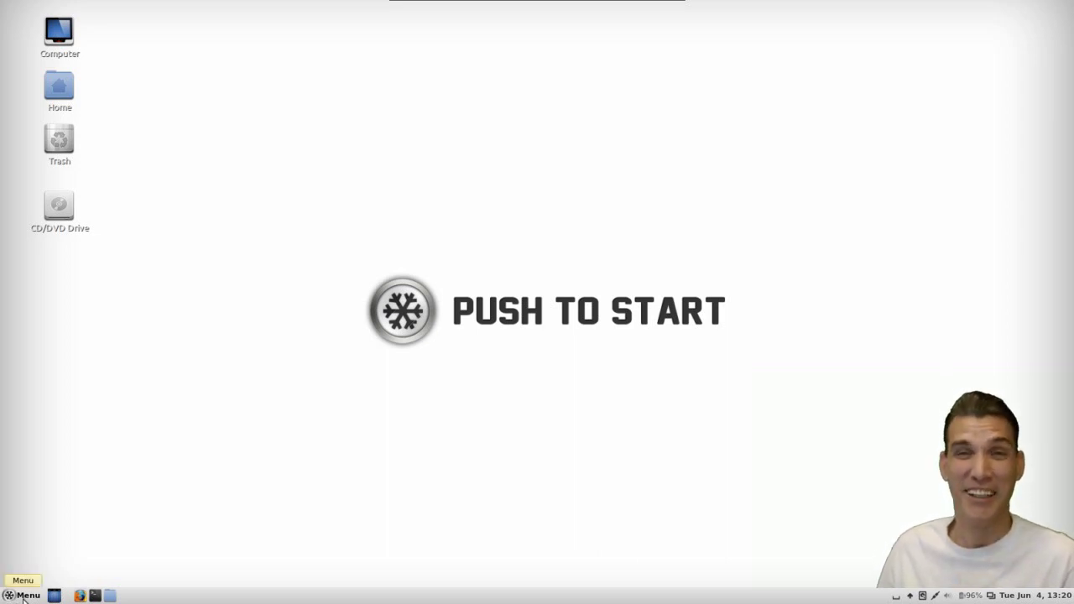
Open the Backgrounds settings from the desktop's right-click menu
right_click(444, 292)
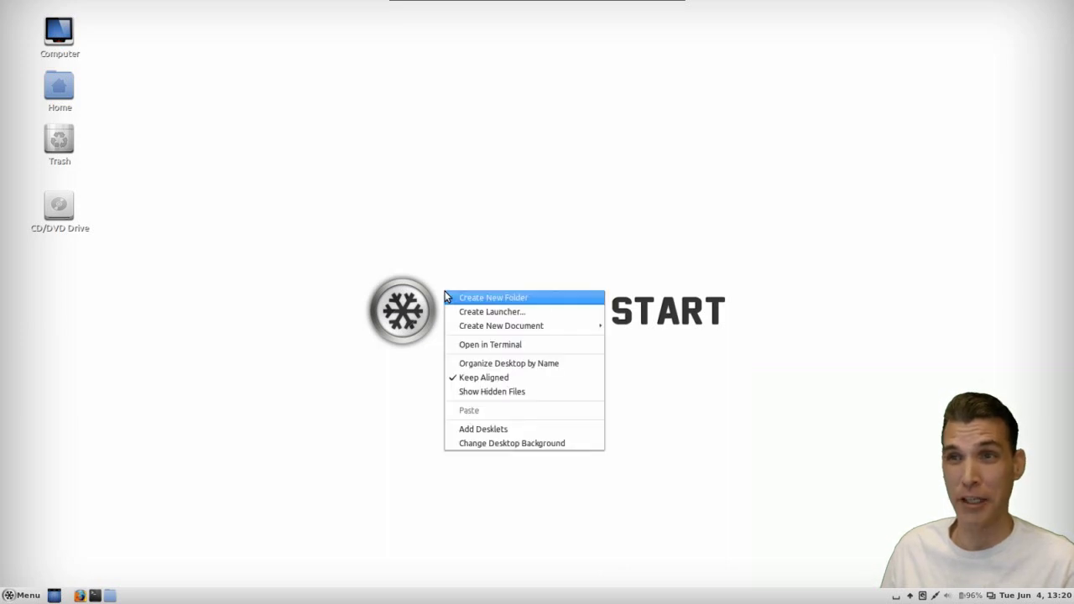
left_click(511, 444)
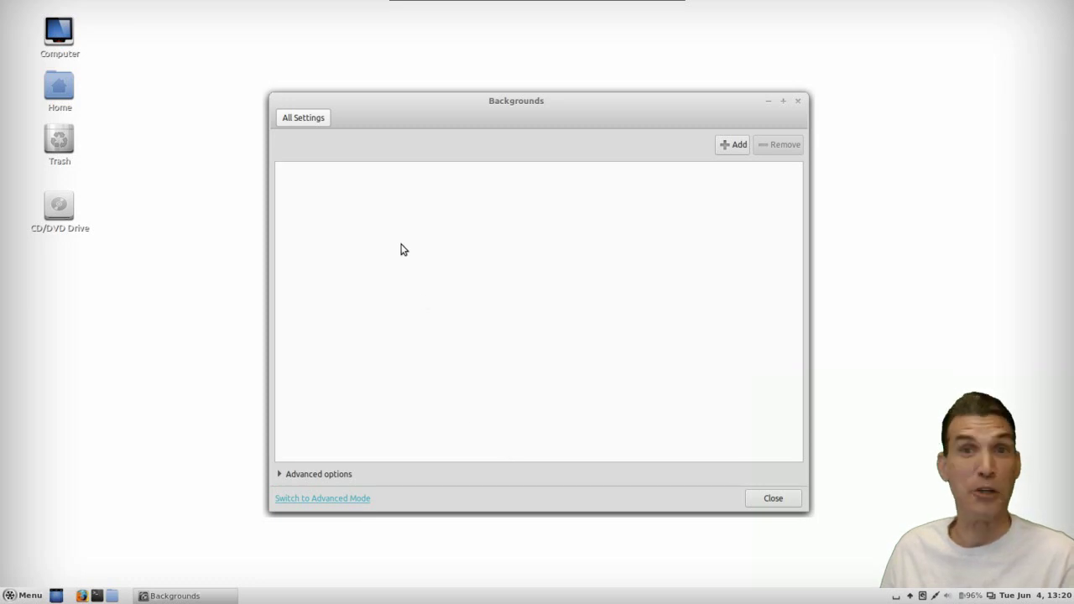
Glance at the Fonts settings, then open Themes and browse the online themes
left_click(304, 121)
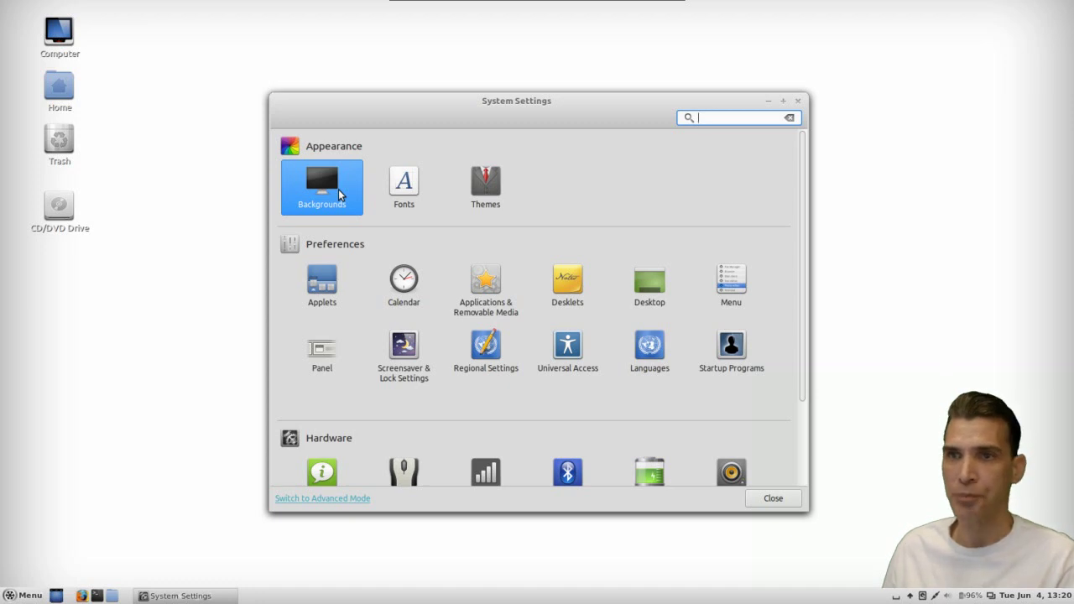
left_click(404, 186)
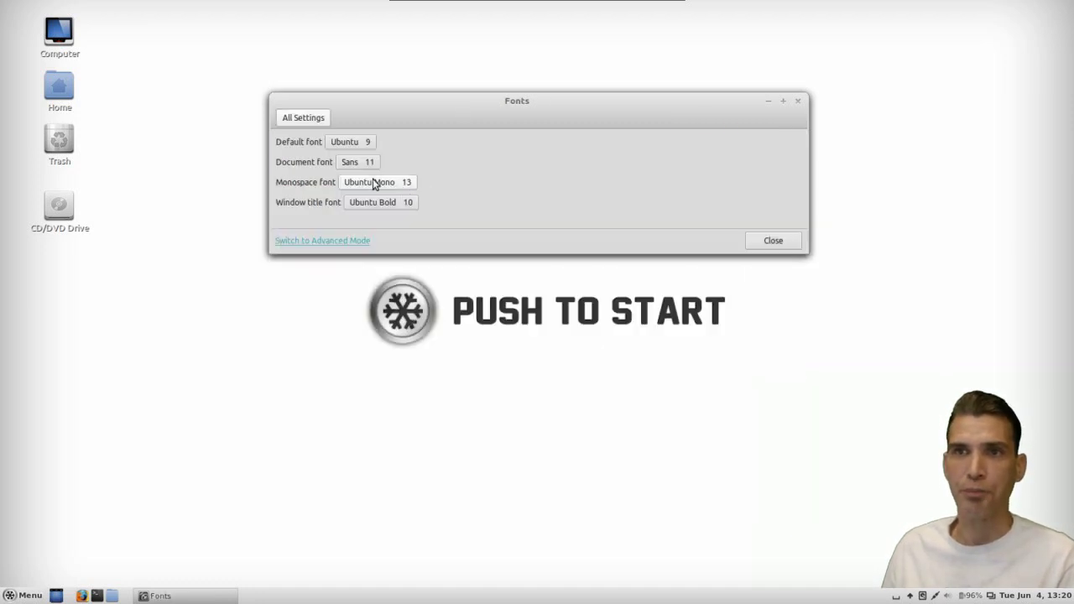
left_click(297, 118)
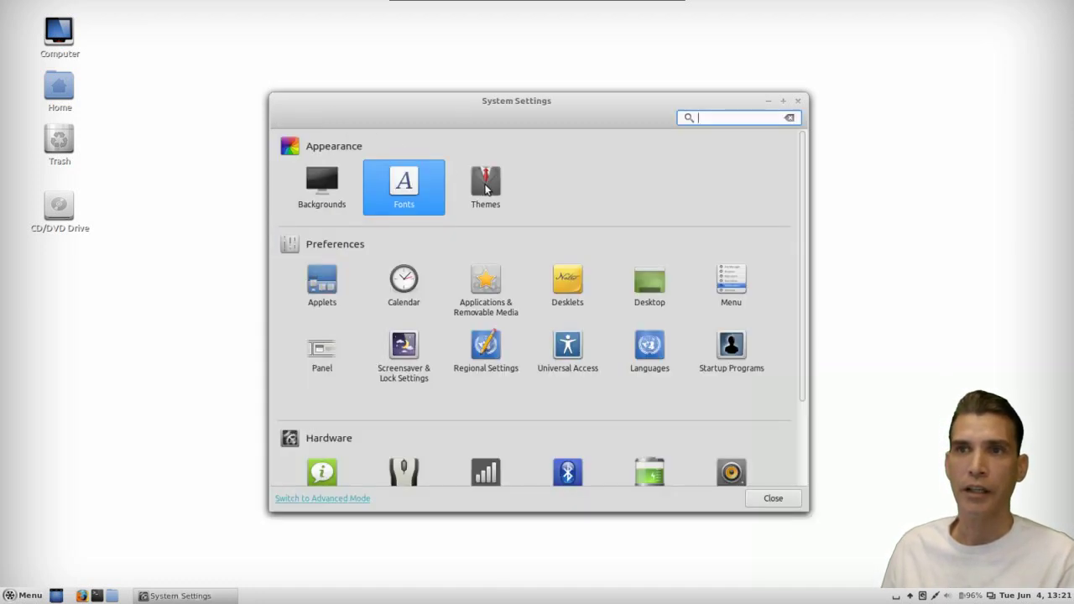
left_click(485, 186)
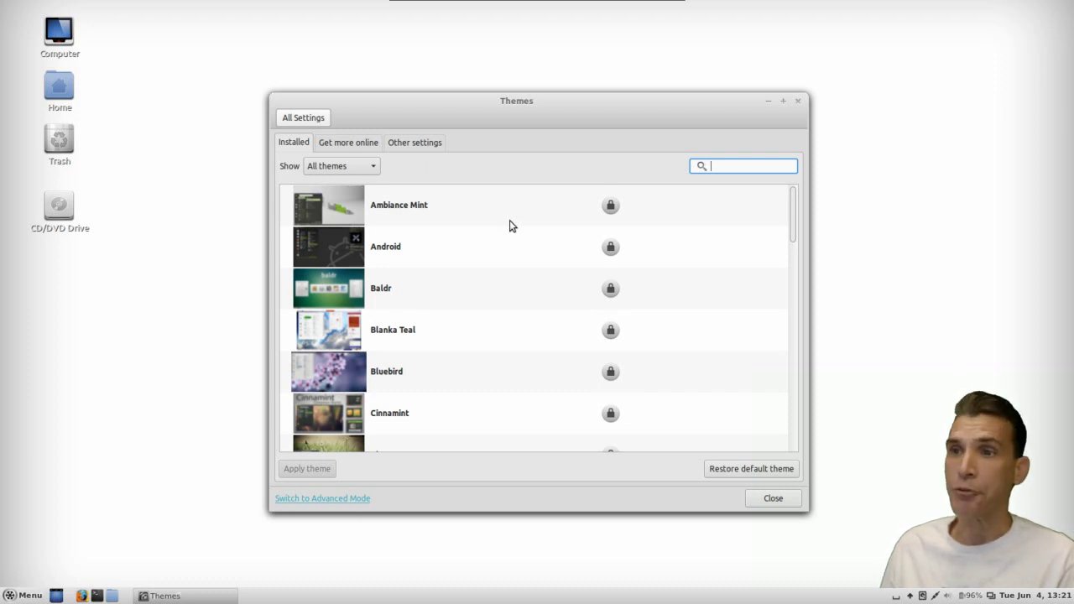
left_click(345, 146)
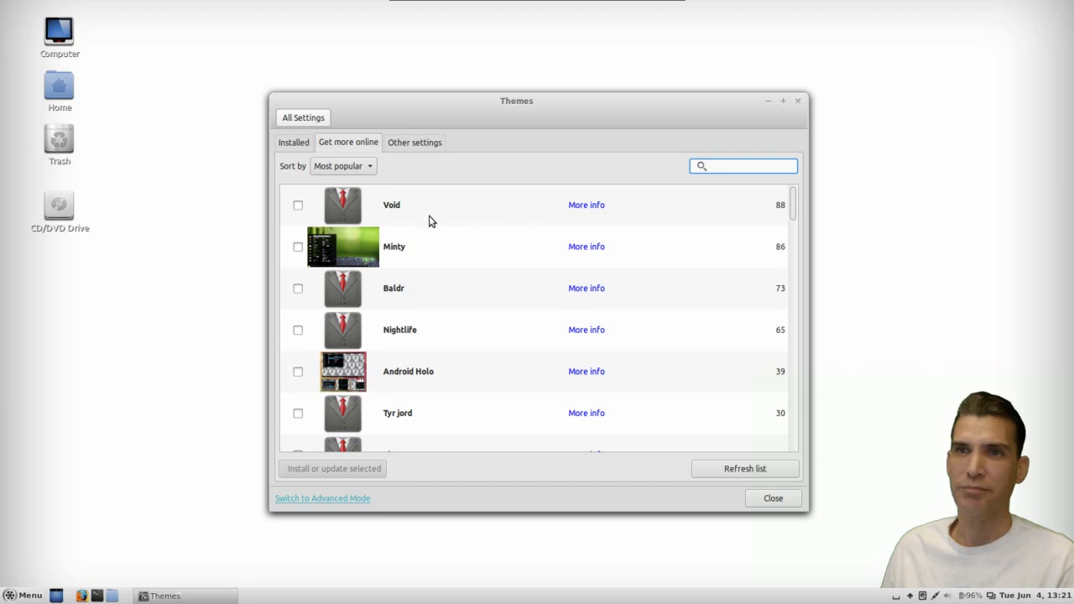
Install the Void theme, apply it, and check the restyled application menu
left_click(298, 205)
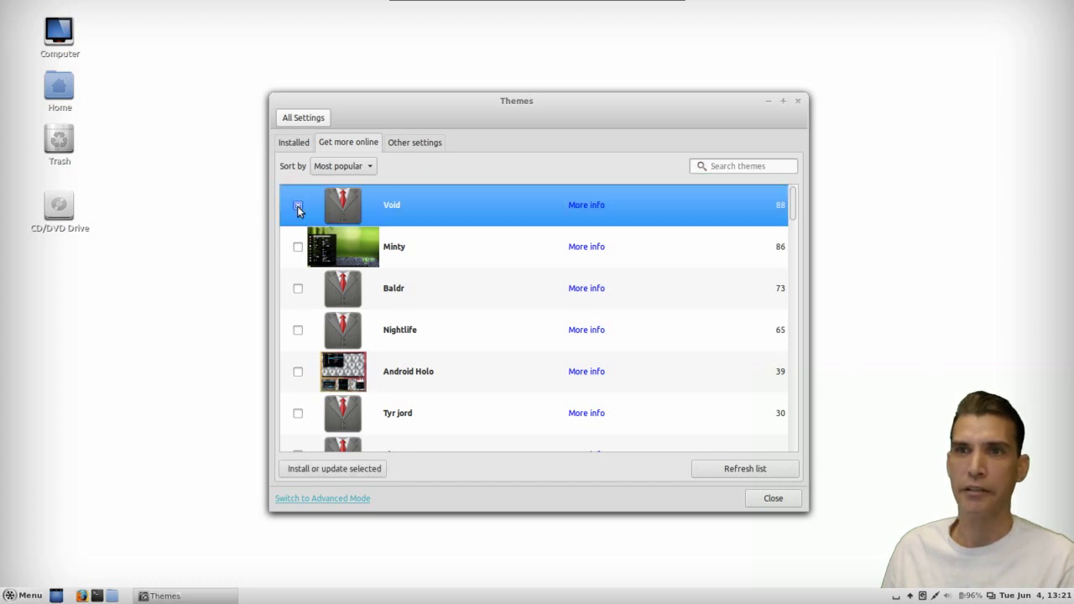
left_click(343, 470)
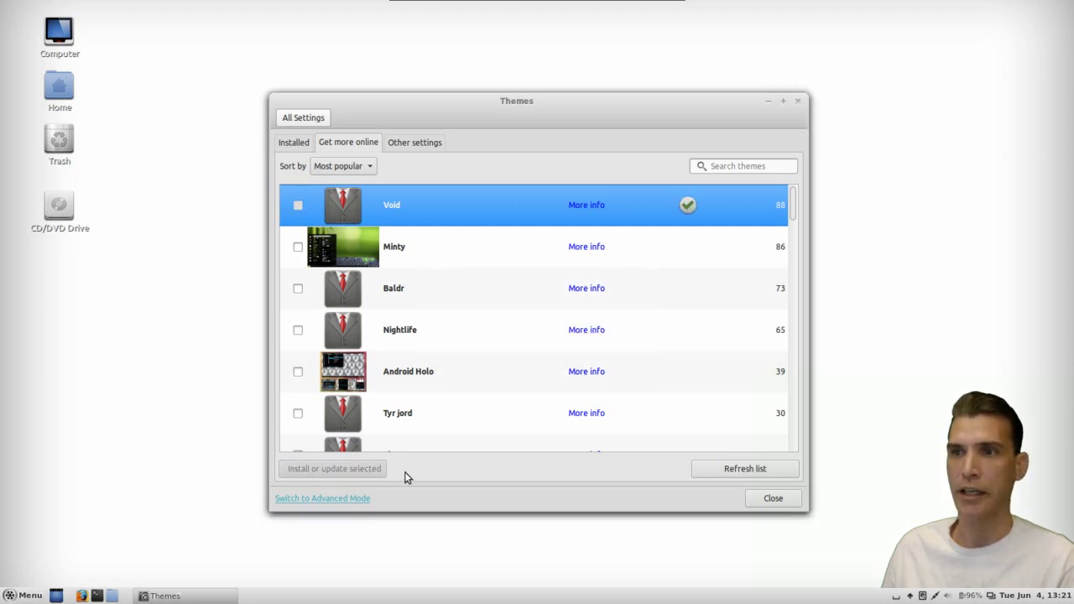
left_click(295, 143)
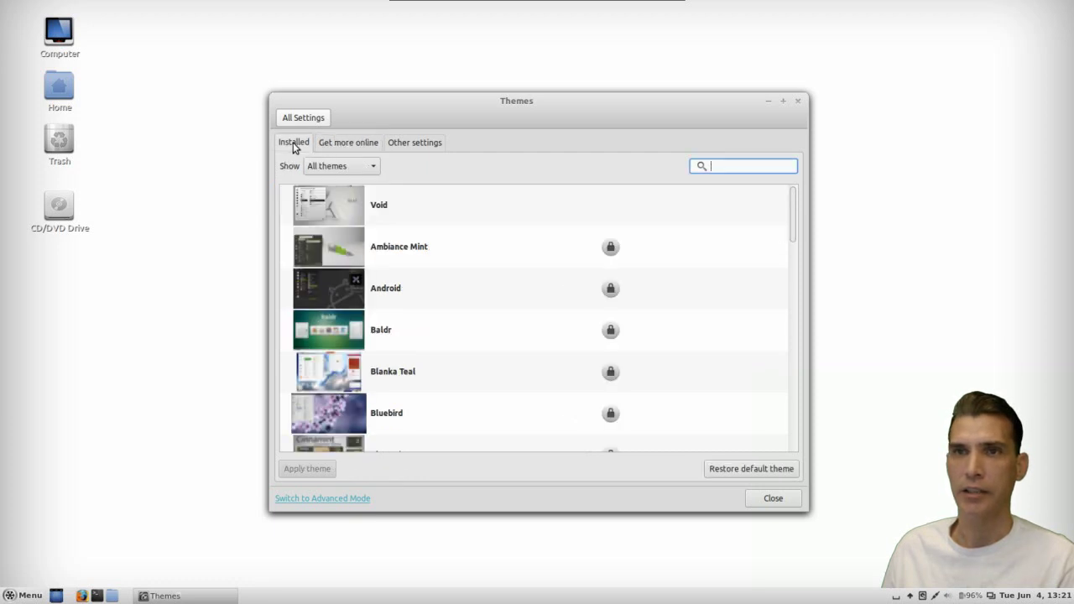
left_click(362, 210)
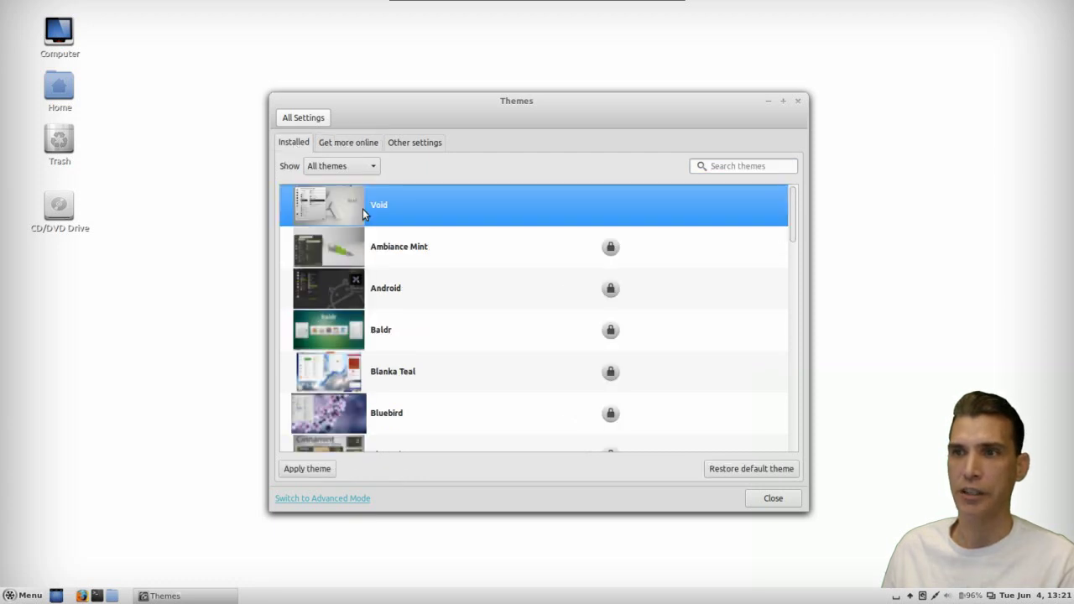
left_click(307, 469)
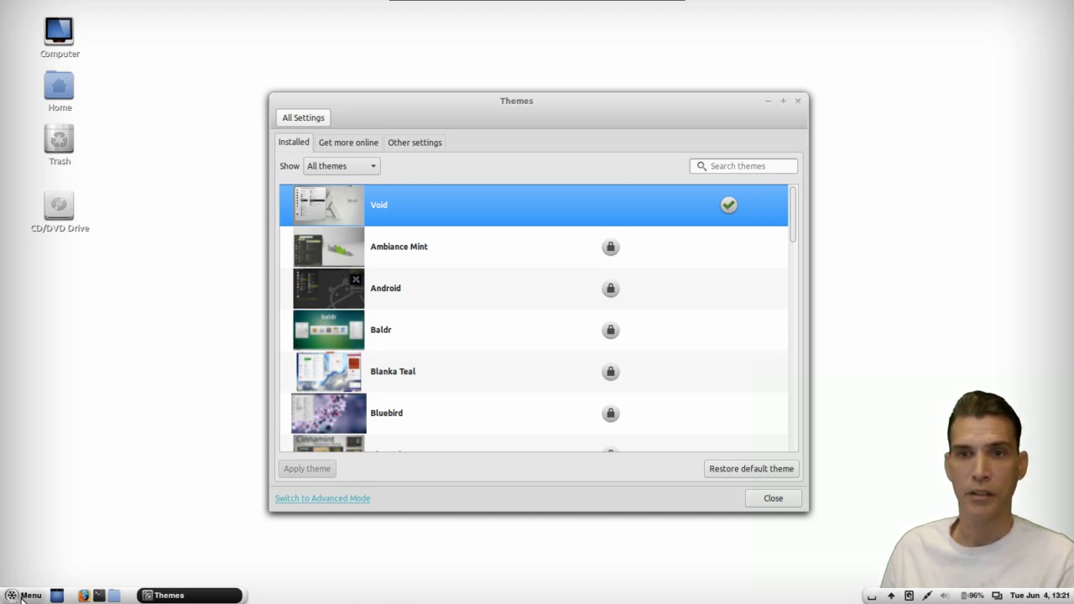
left_click(25, 596)
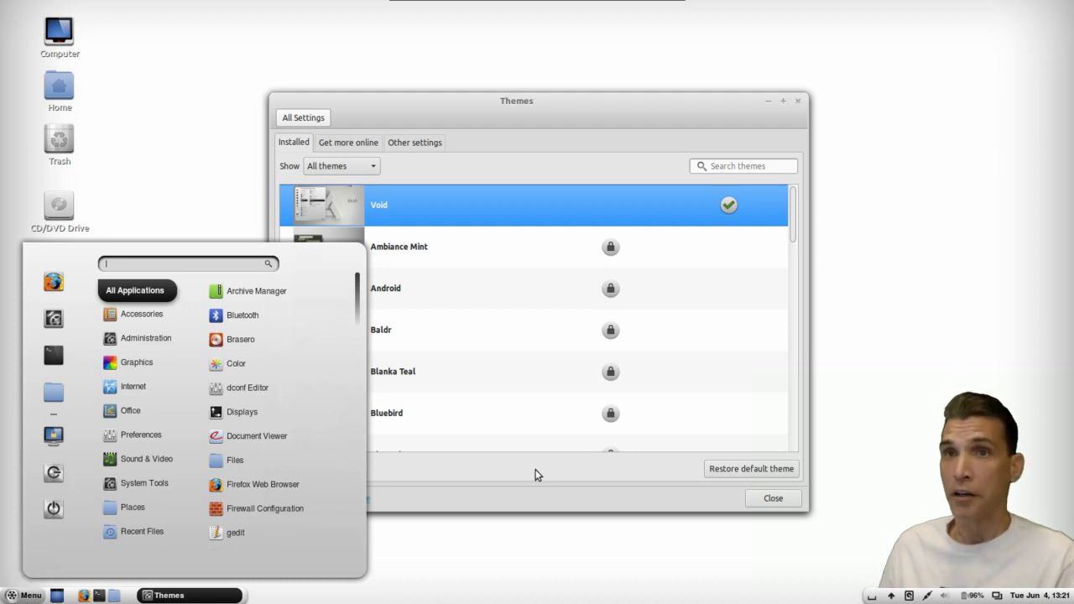
On the Other settings page, try the Adwaita and Ambiance controls themes
left_click(411, 145)
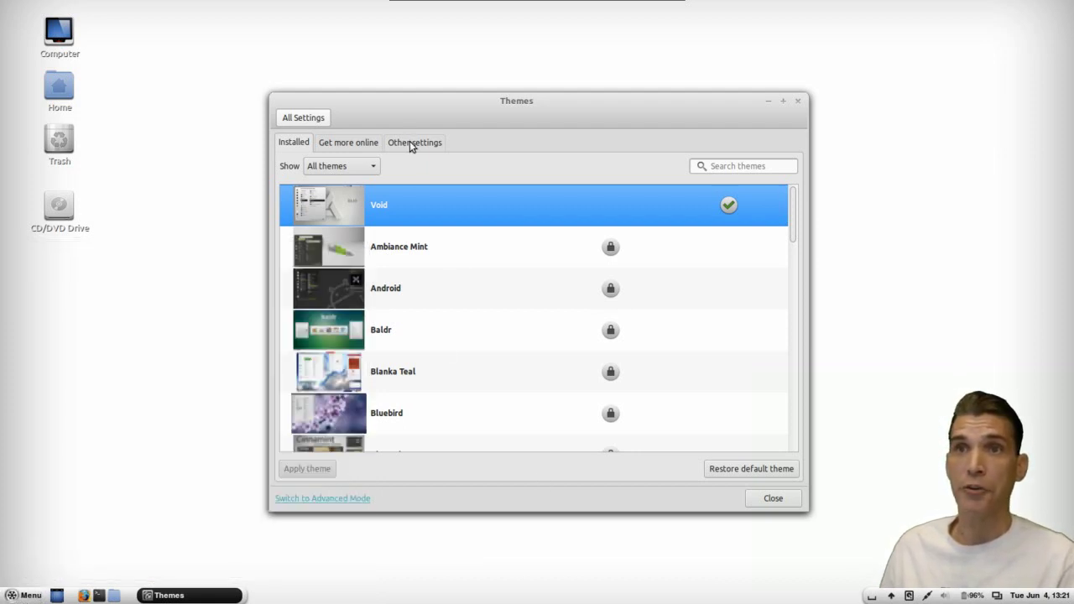
left_click(409, 146)
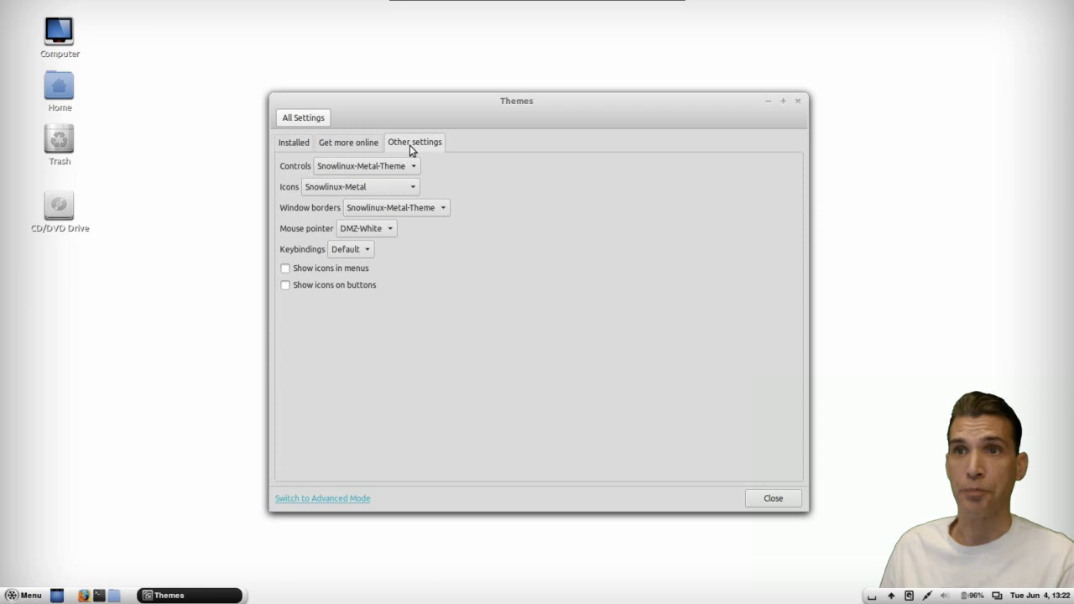
left_click(374, 173)
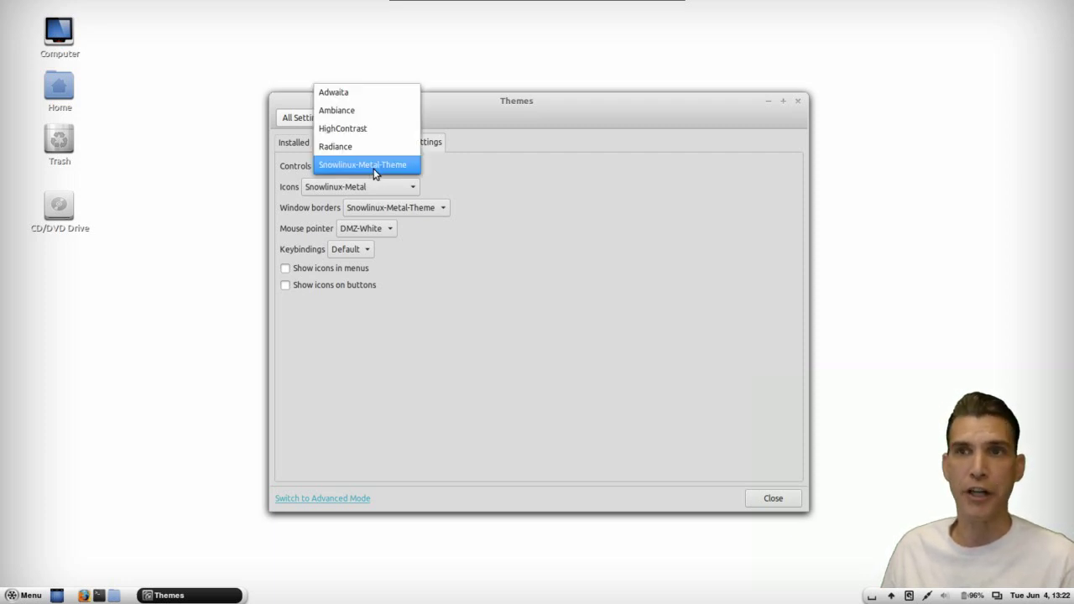
left_click(352, 94)
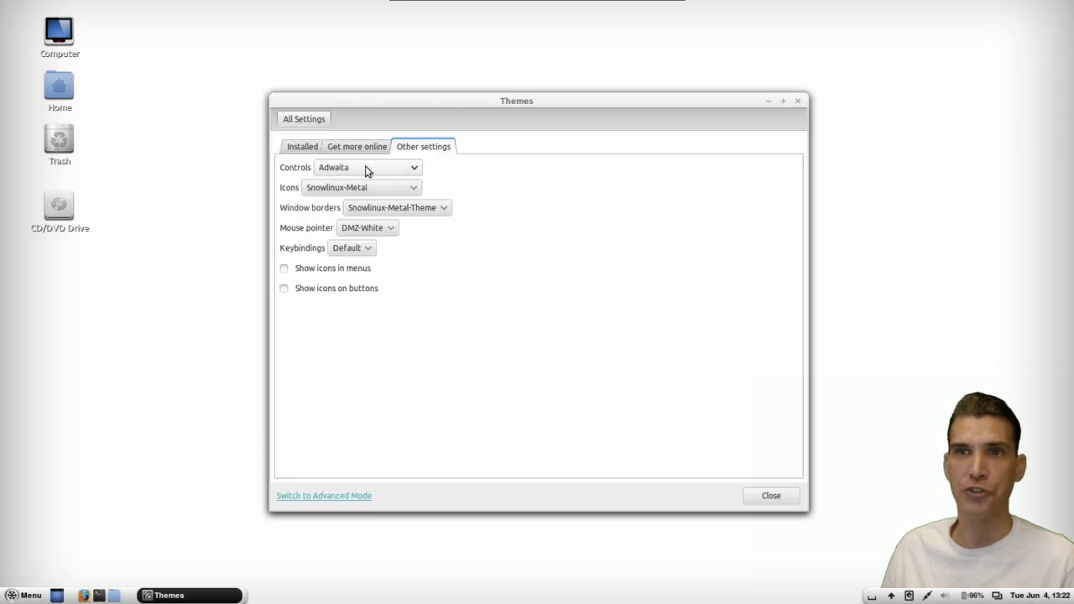
left_click(368, 170)
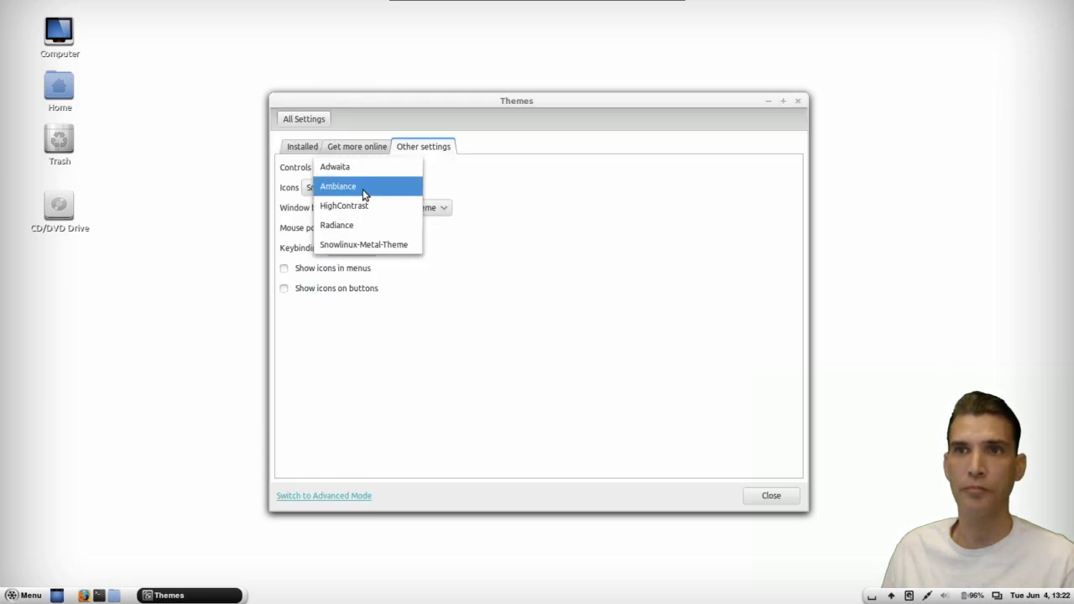
left_click(364, 192)
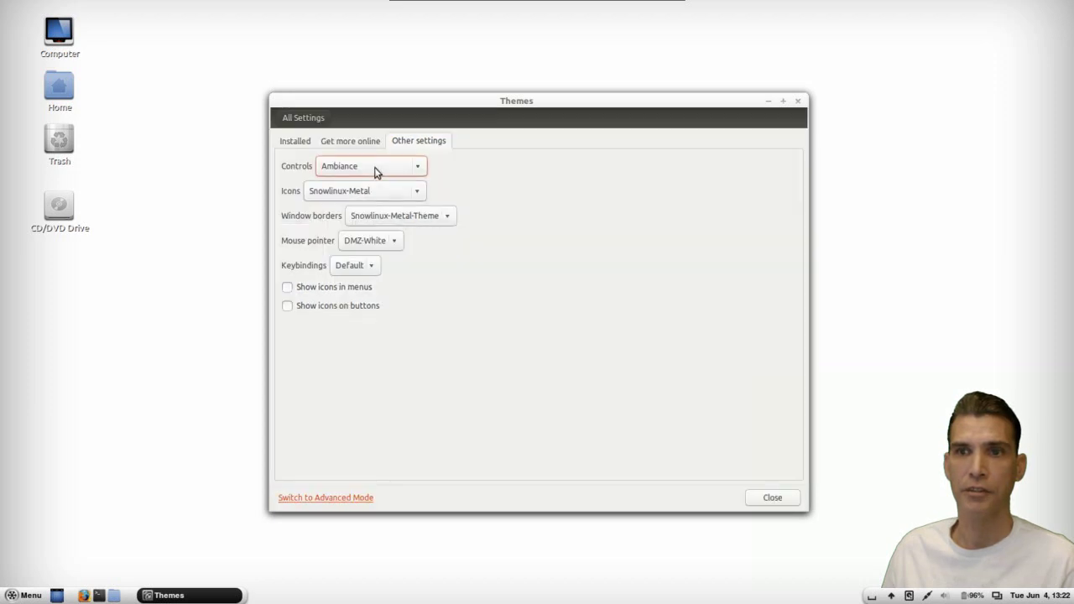
Try HighContrast and Radiance controls, then return to Snowlinux-Metal-Theme
left_click(375, 171)
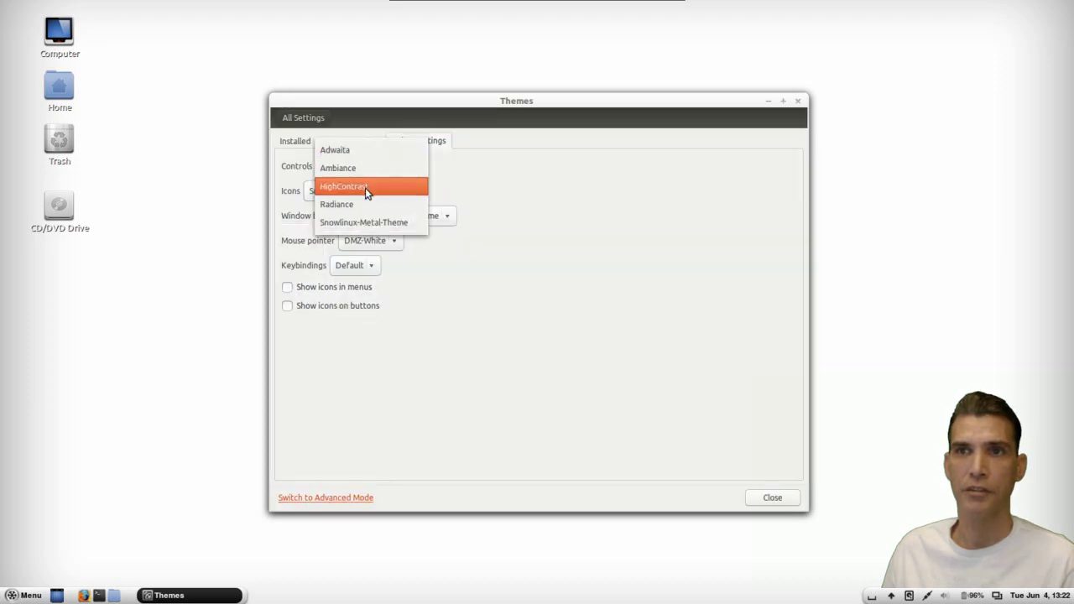
left_click(366, 187)
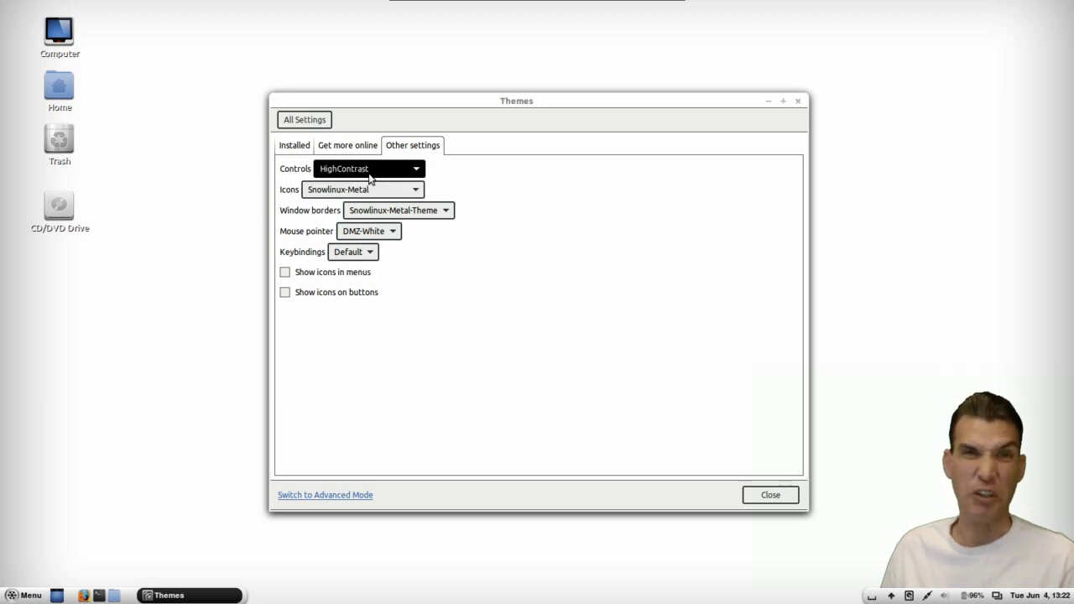
left_click(371, 172)
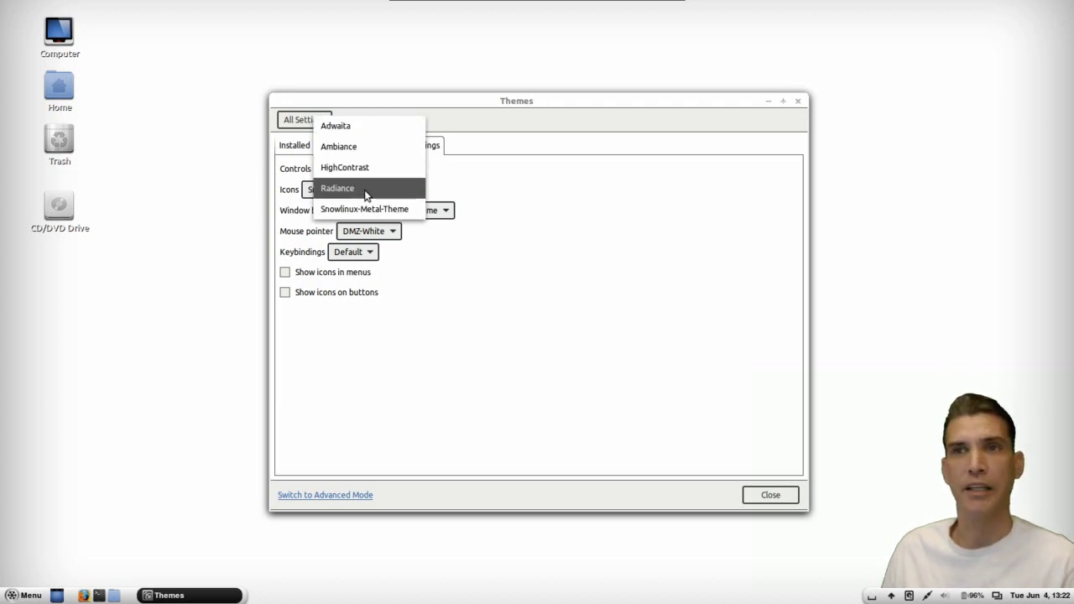
left_click(365, 192)
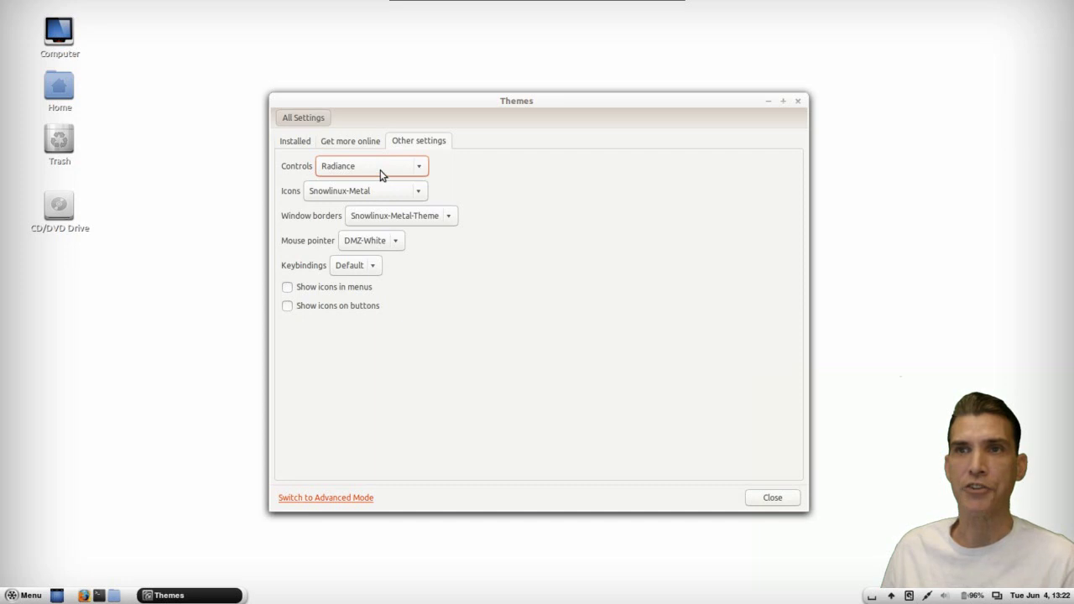
left_click(380, 170)
left_click(372, 190)
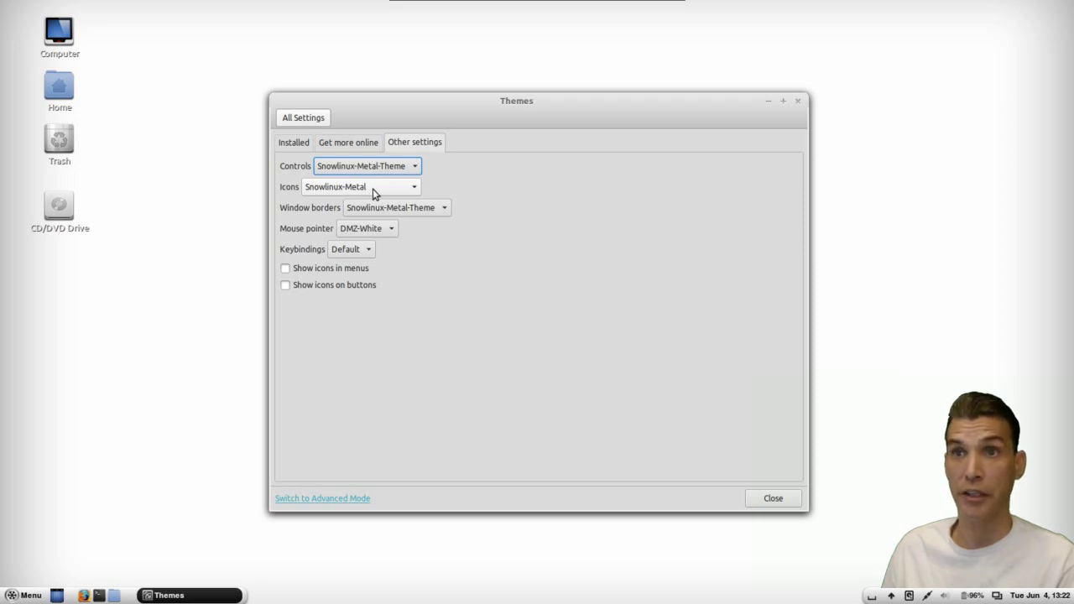
left_click(373, 187)
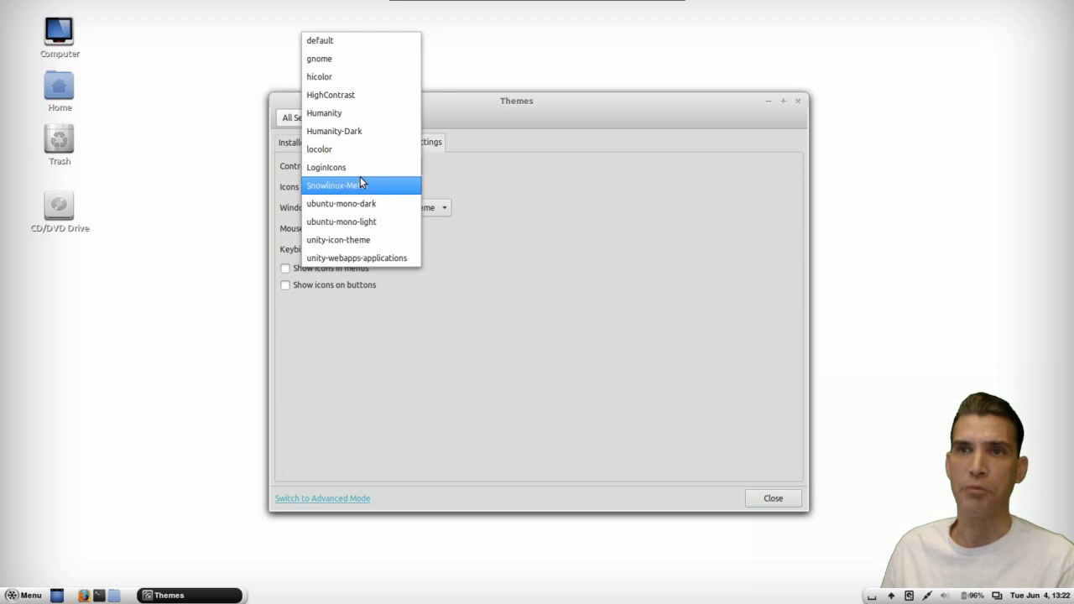
Keep the Snowlinux-Metal icons and try Esco window borders before restoring Snowlinux-Metal-Theme
left_click(574, 232)
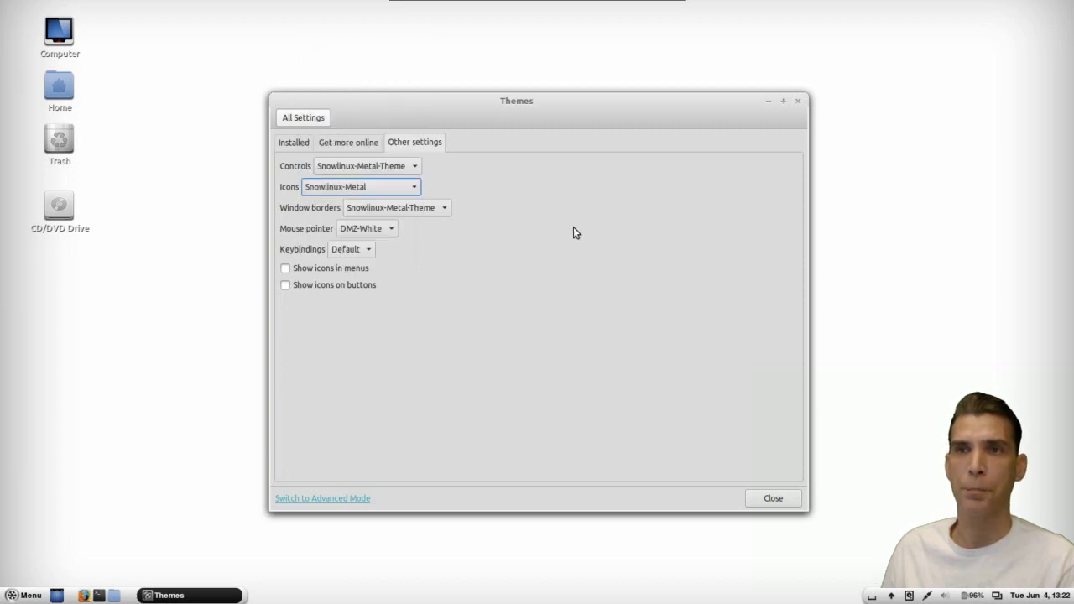
left_click(394, 209)
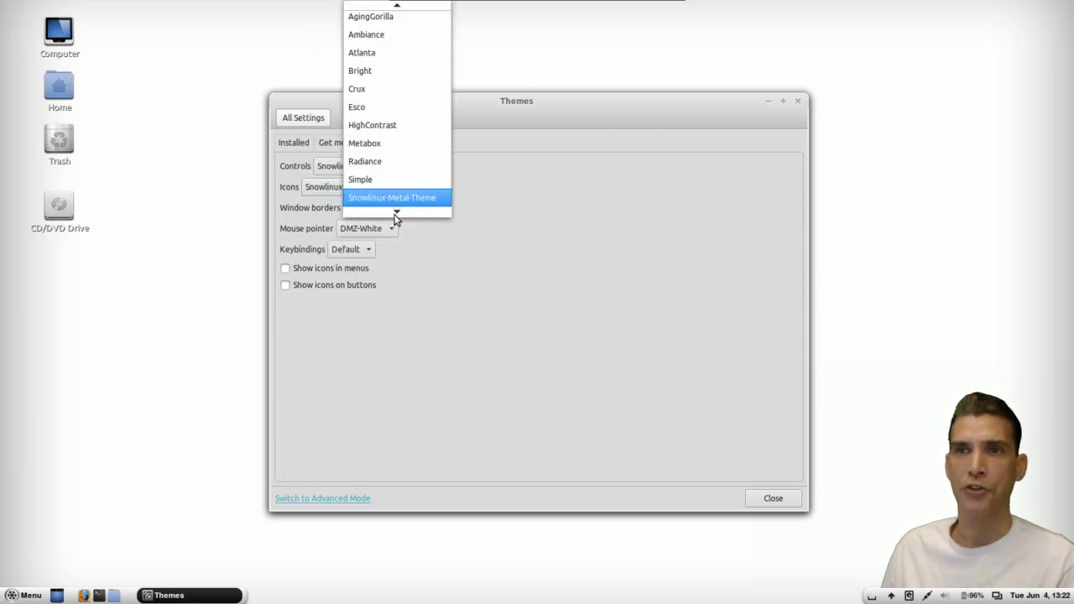
left_click(361, 107)
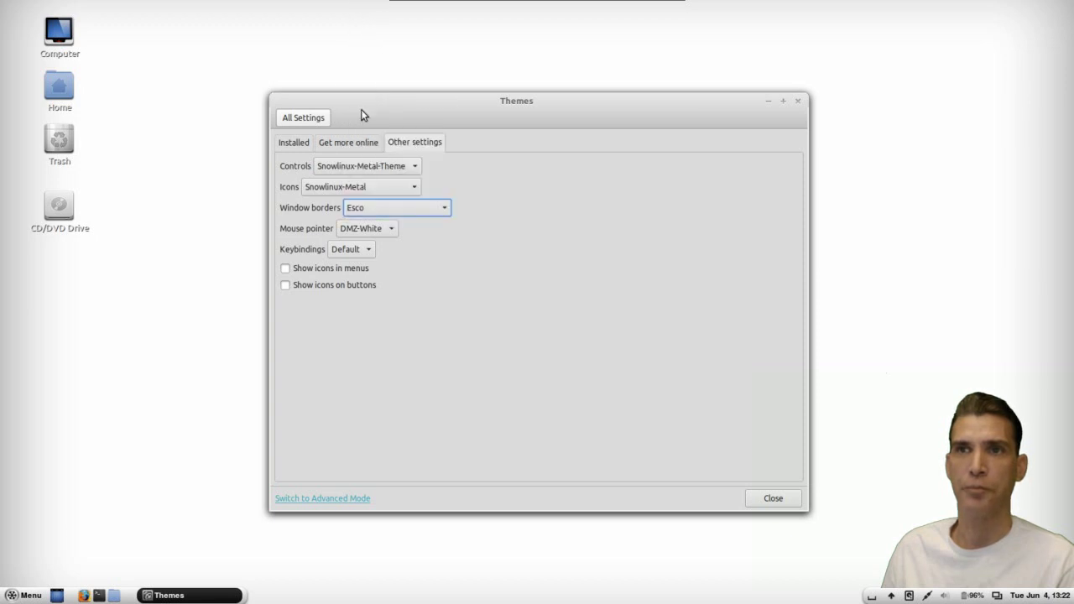
left_click(390, 208)
left_click(386, 297)
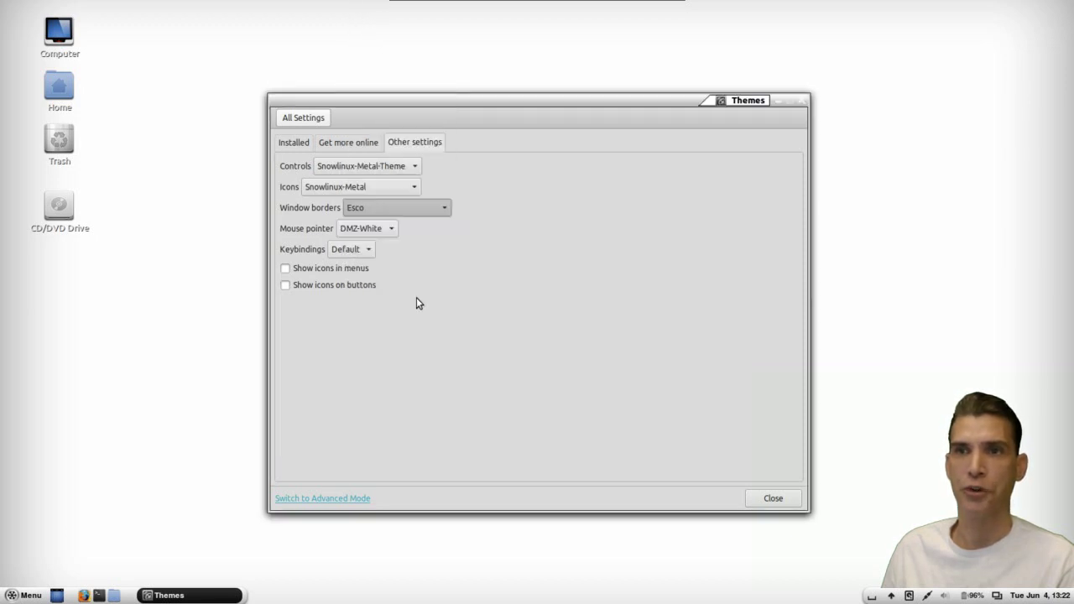
Set the mouse pointer theme to DMZ-White after trying whiteglass
left_click(379, 230)
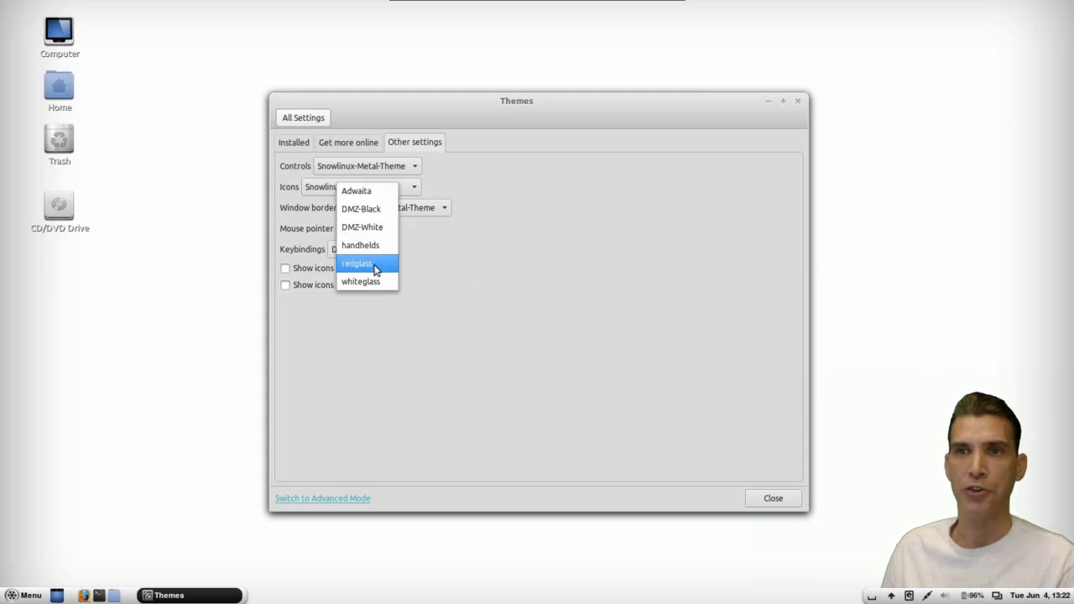
left_click(369, 264)
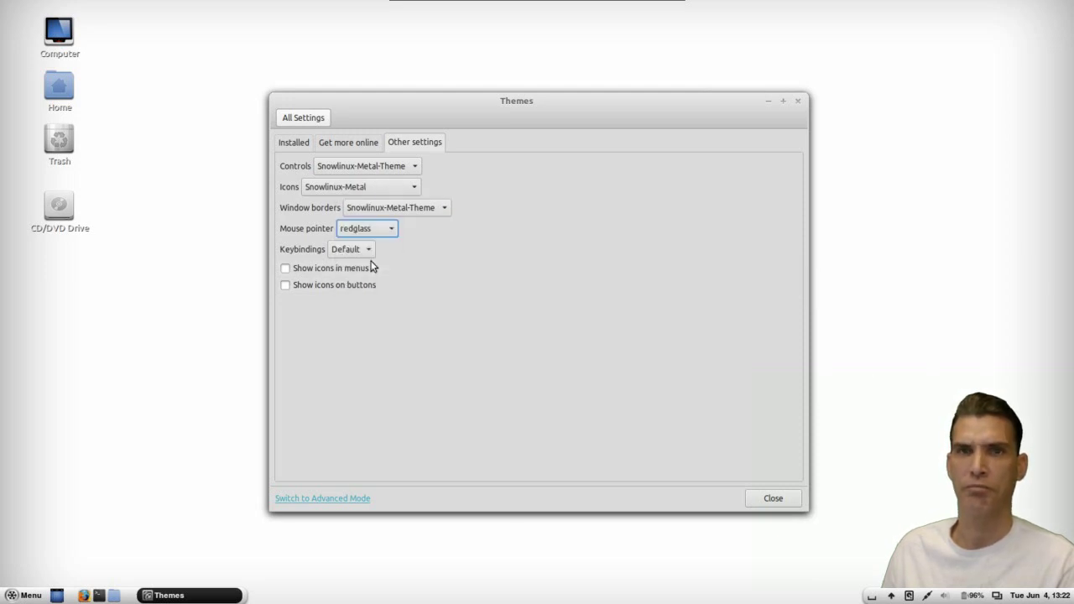
left_click(367, 229)
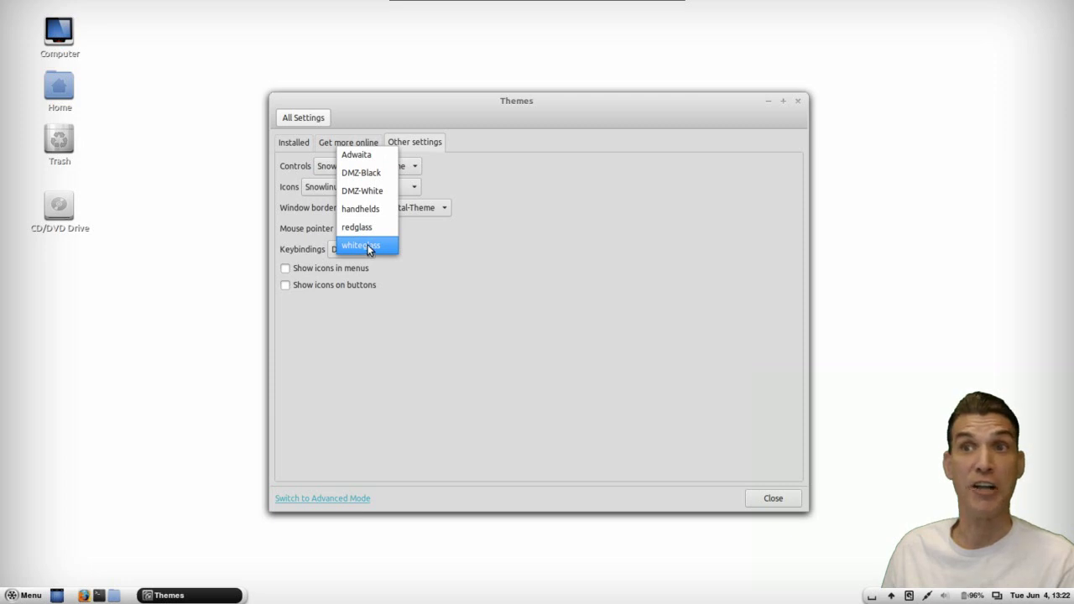
left_click(366, 244)
left_click(369, 227)
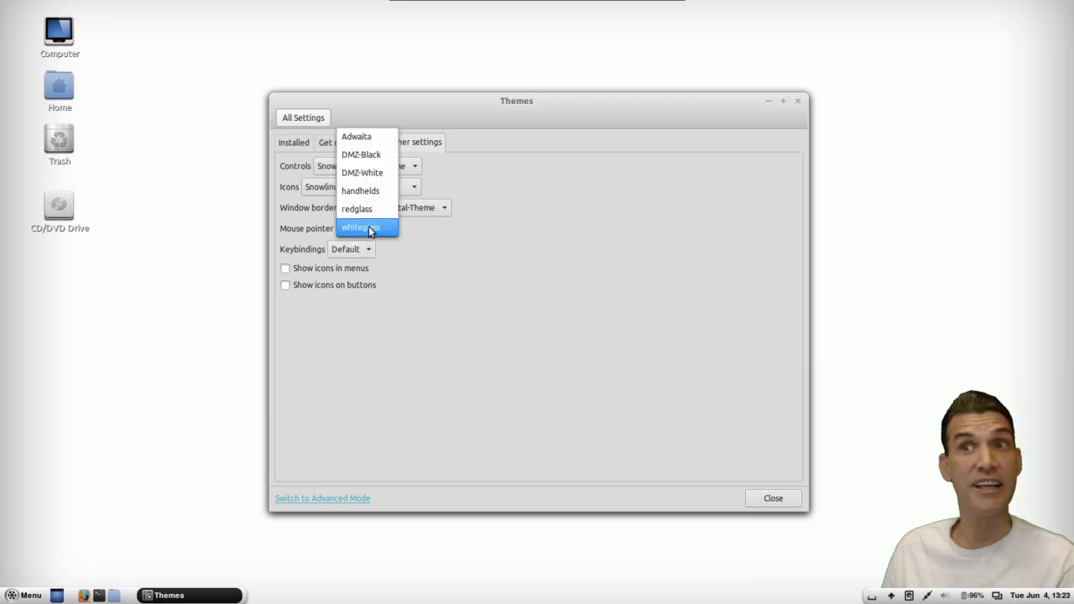
left_click(370, 173)
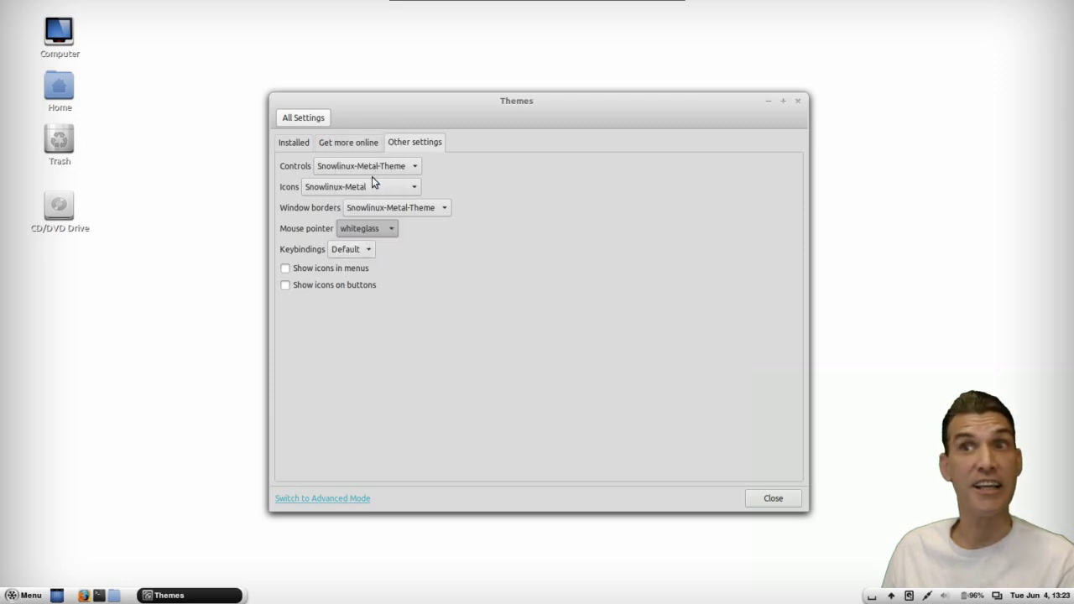
Keep Default keybindings and icons in menus off, then go to the Applets settings
left_click(366, 252)
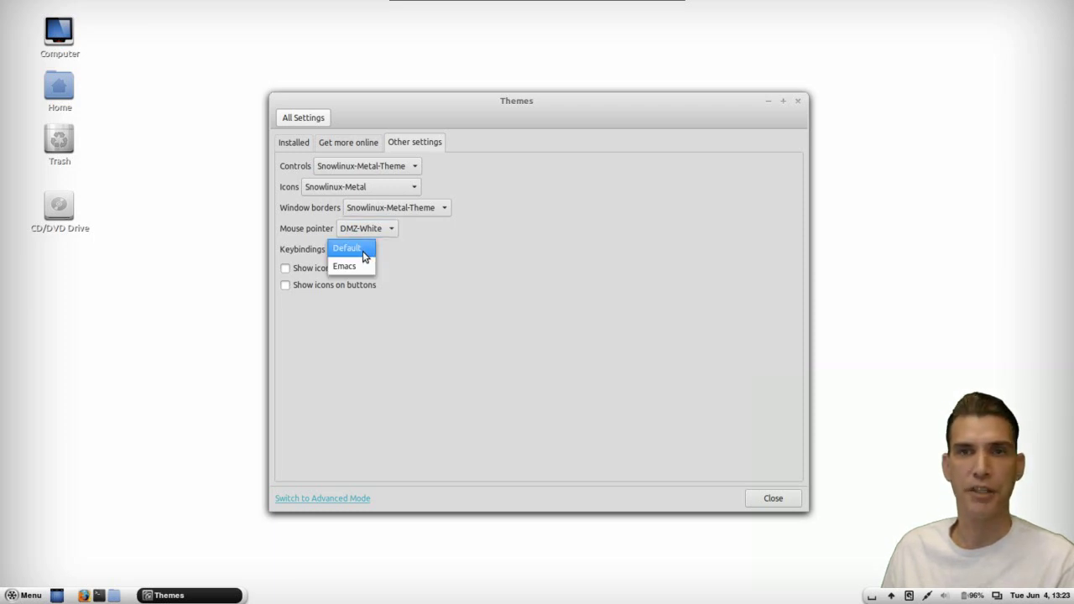
left_click(541, 252)
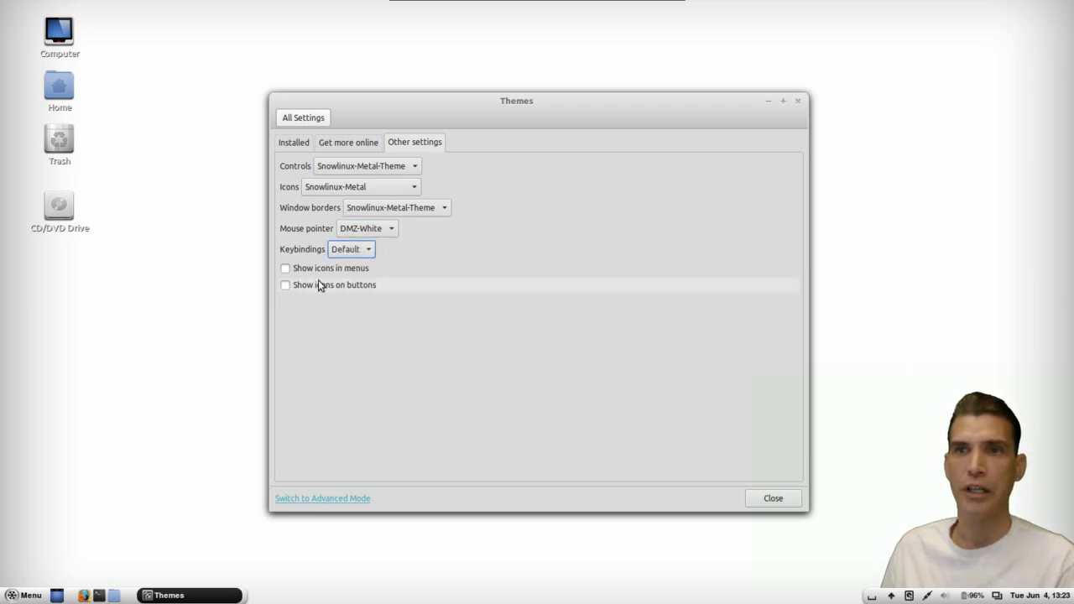
left_click(285, 270)
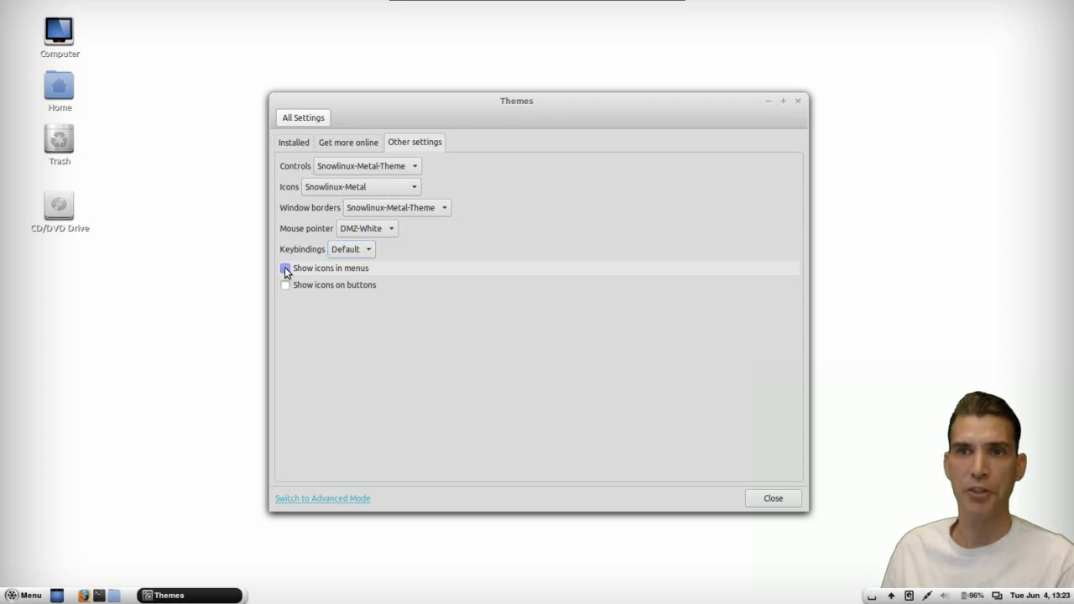
left_click(285, 270)
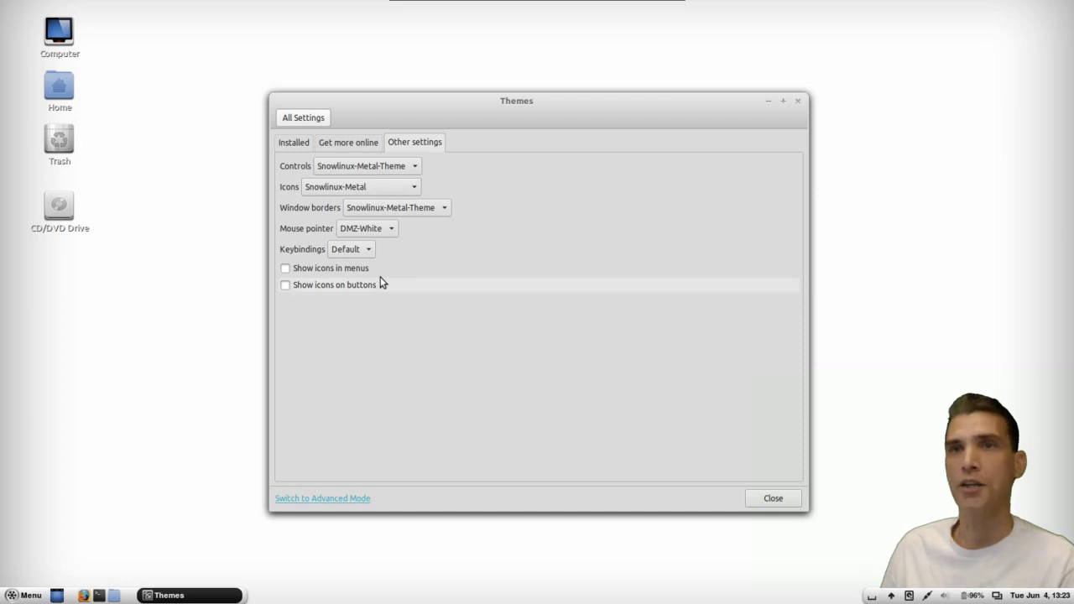
left_click(304, 118)
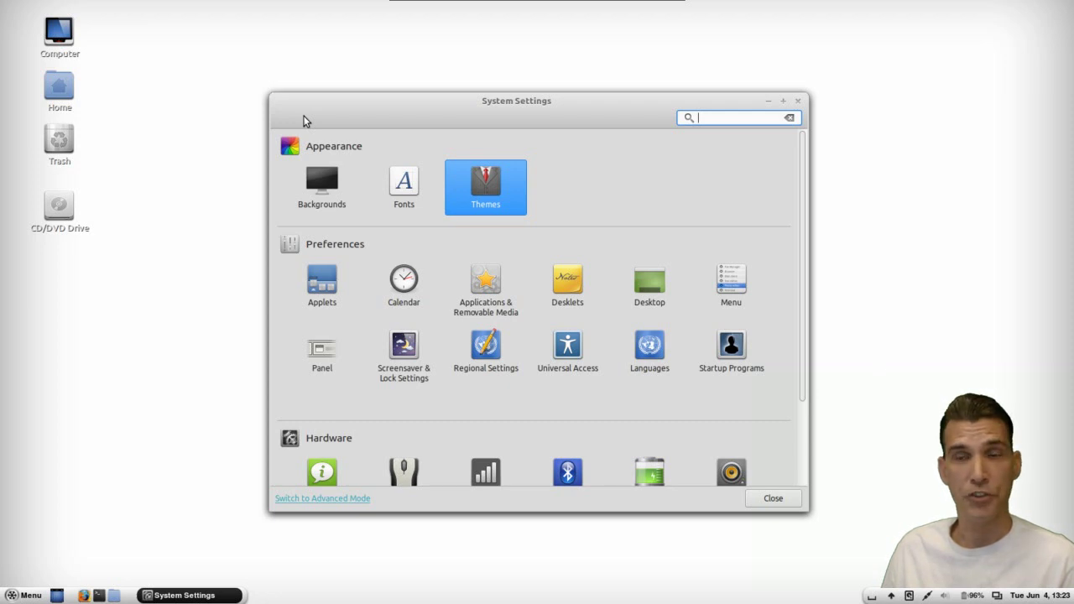
left_click(324, 285)
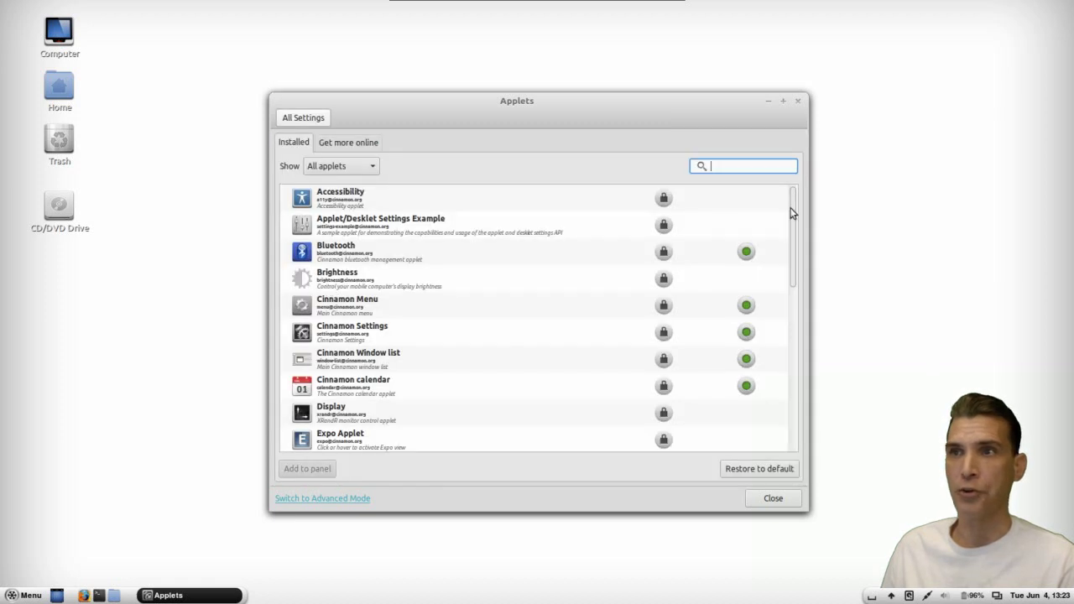
Scroll the applets list and check the panel tray items' popups, including sound mute
scroll(795, 251, "down", 3)
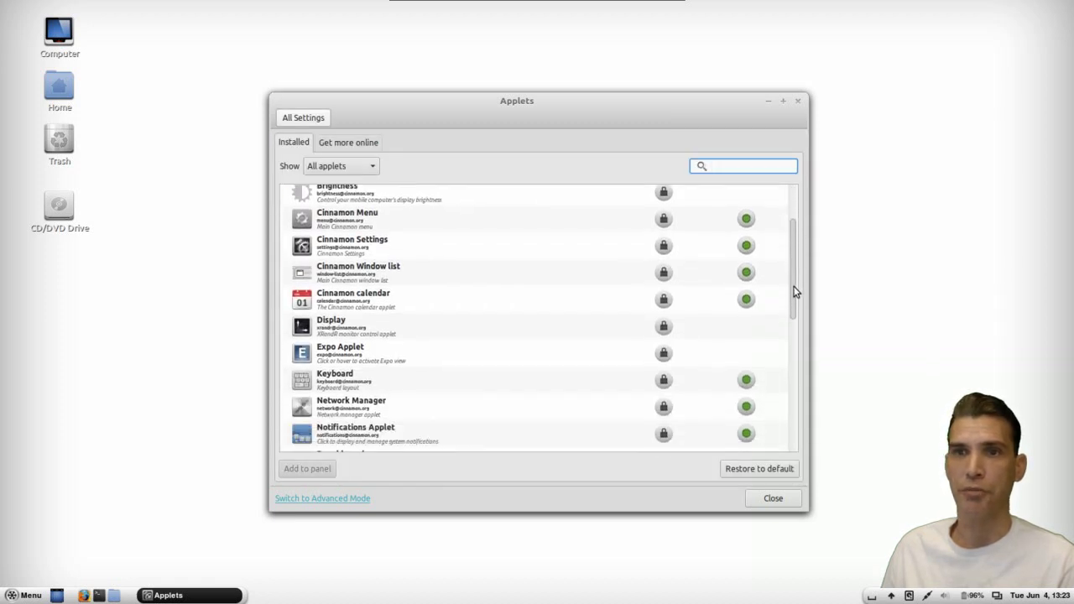
left_click_drag(795, 291, 775, 275)
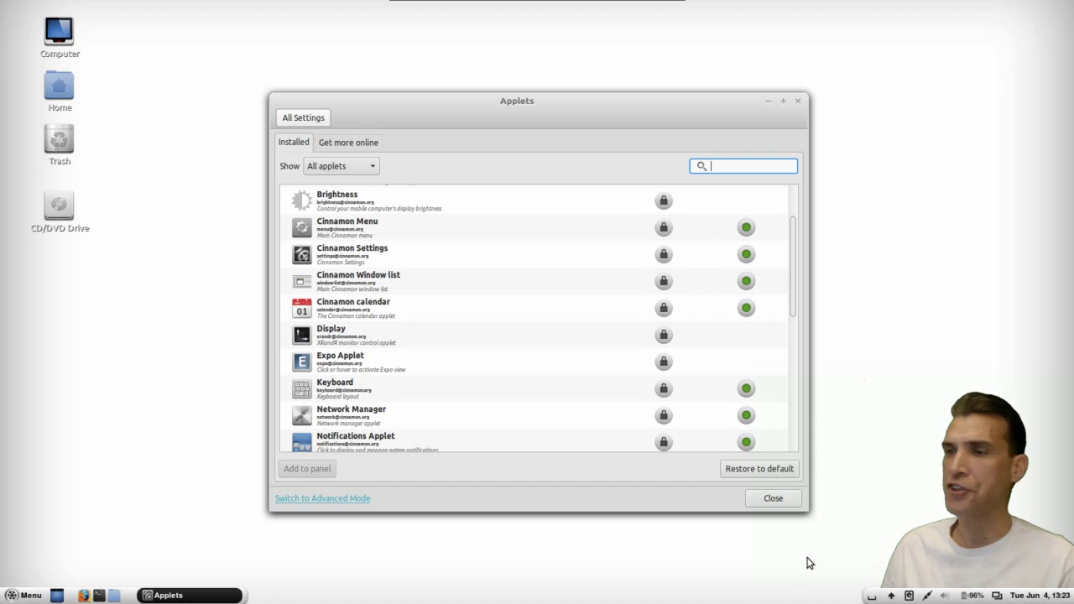
left_click(890, 597)
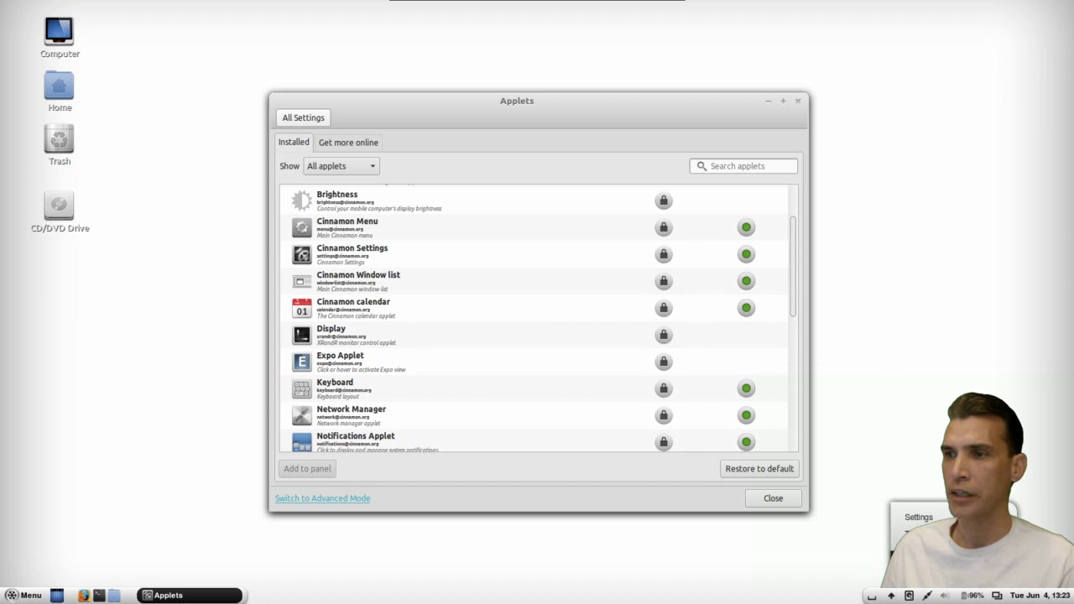
key("Escape")
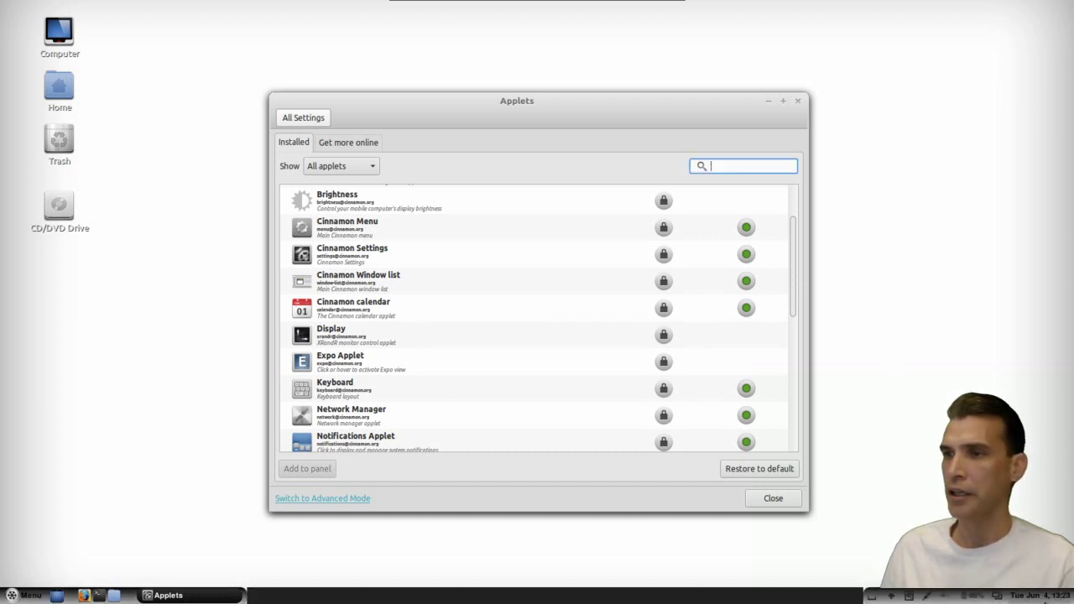
left_click(1033, 598)
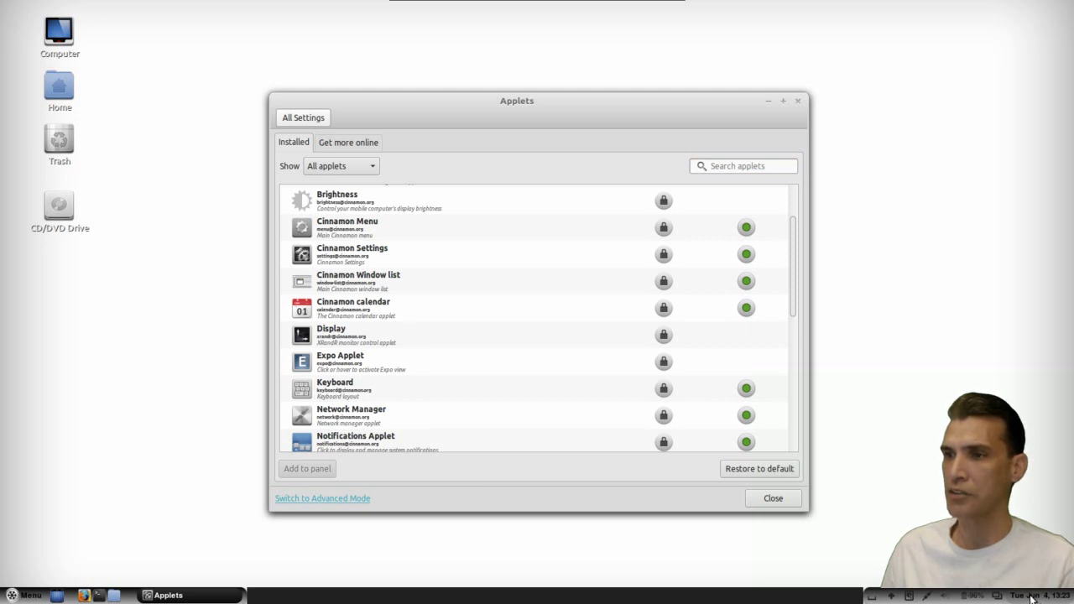
left_click(1032, 599)
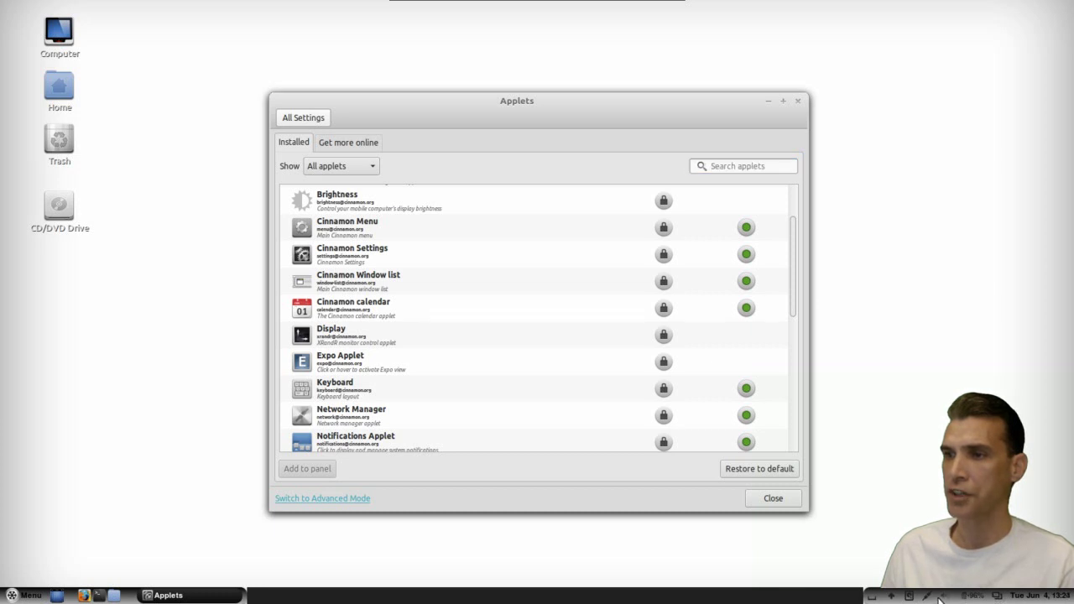
left_click(946, 598)
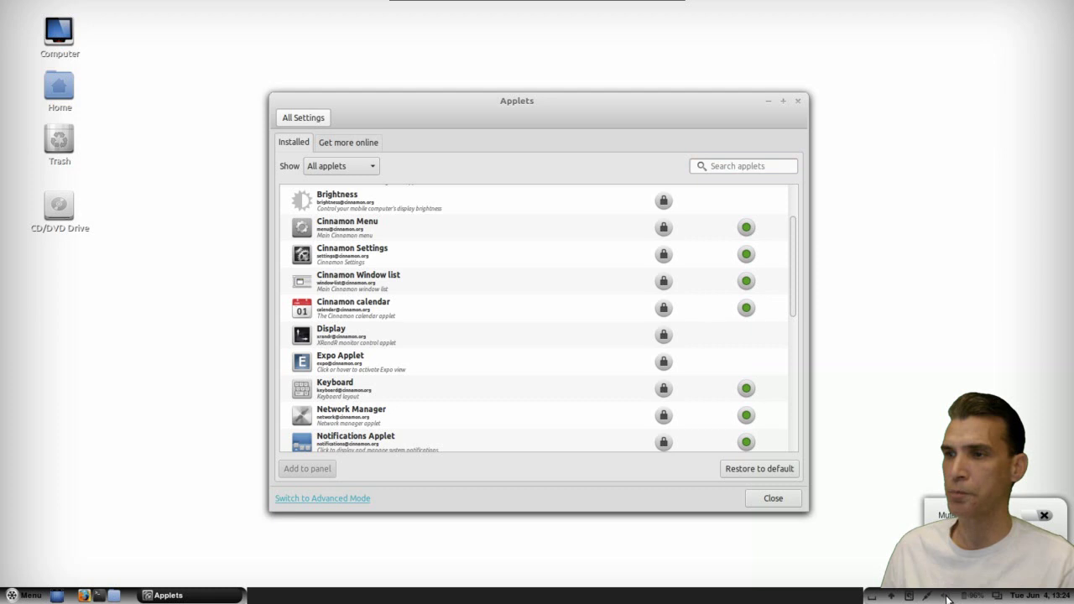
left_click(784, 559)
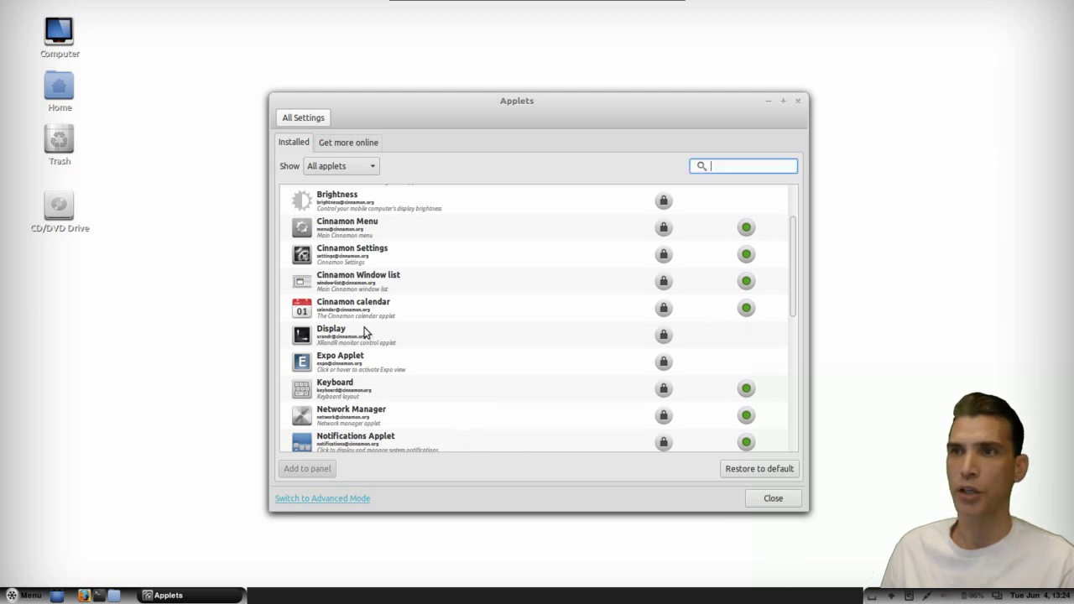
Select the Cinnamon Menu applet and open the menu editor from the panel Menu button
left_click(334, 231)
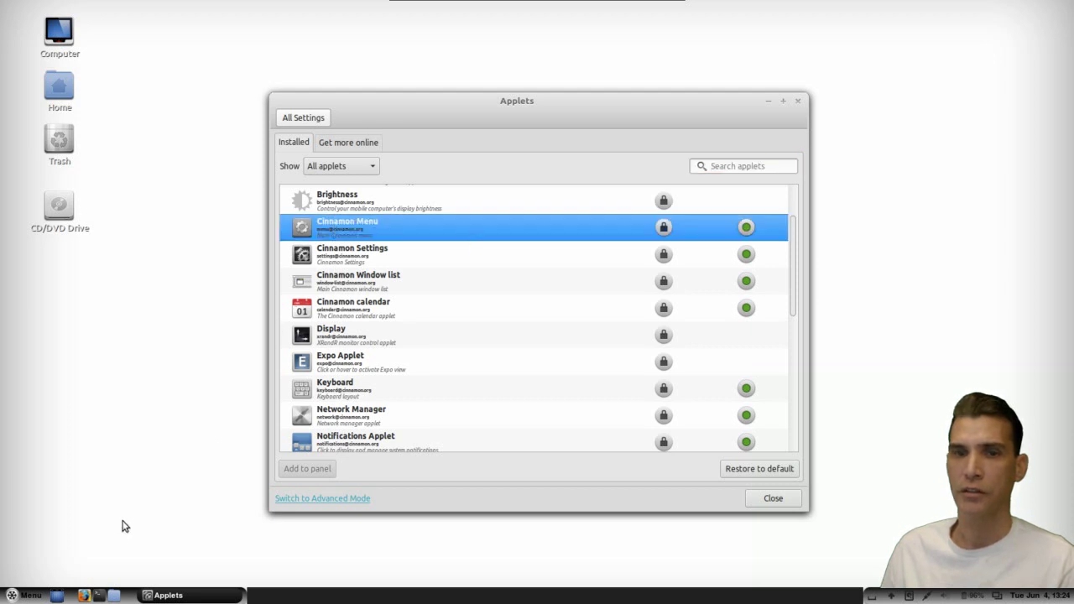
right_click(14, 595)
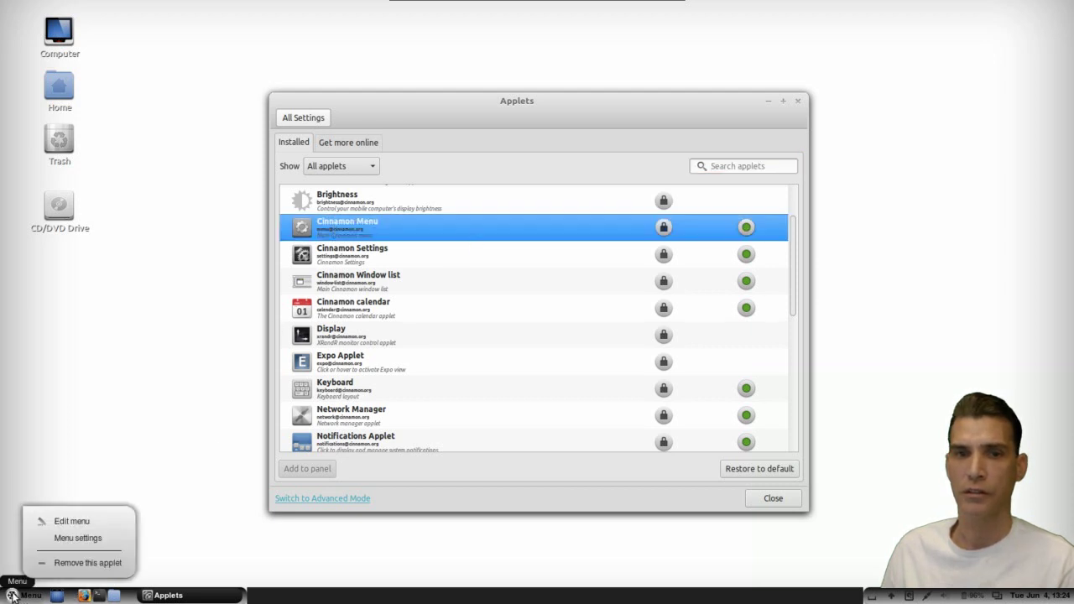
left_click(64, 522)
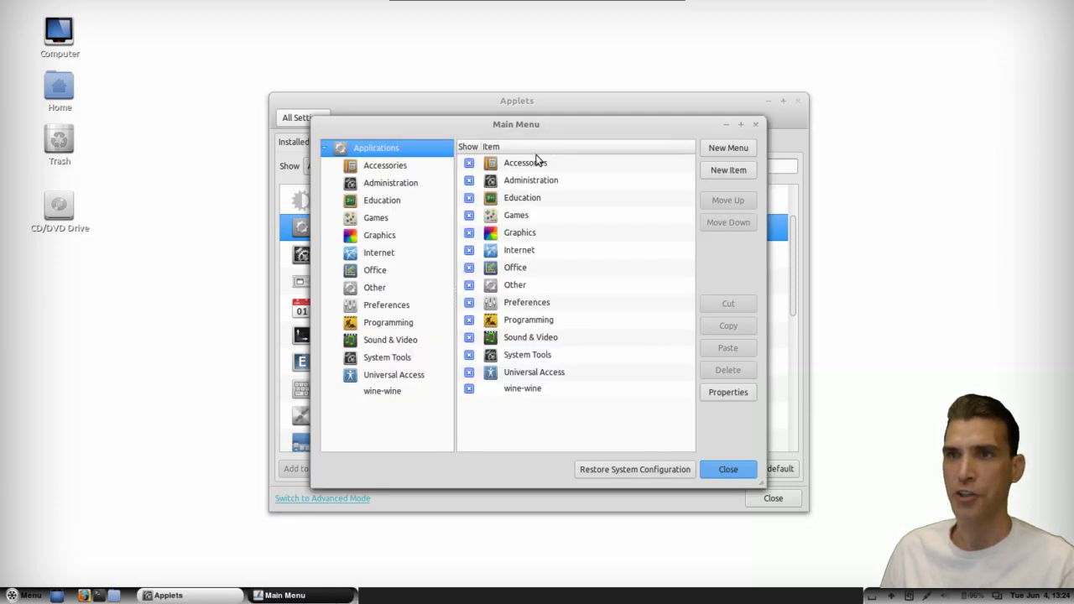
Move the Main Menu editor aside, browse its categories, then close it
left_click_drag(555, 124, 361, 144)
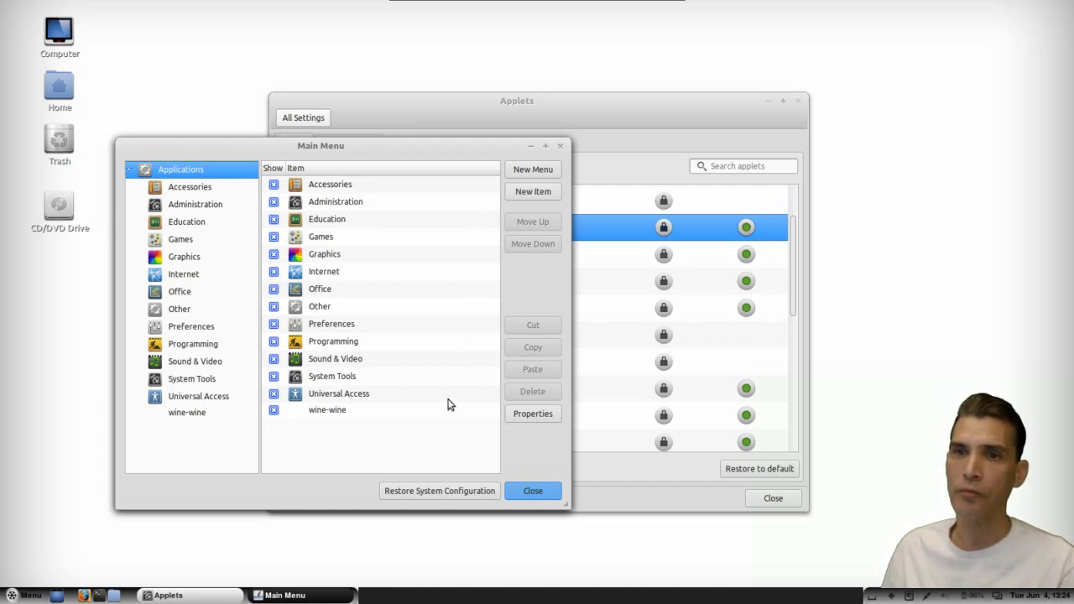
left_click(531, 491)
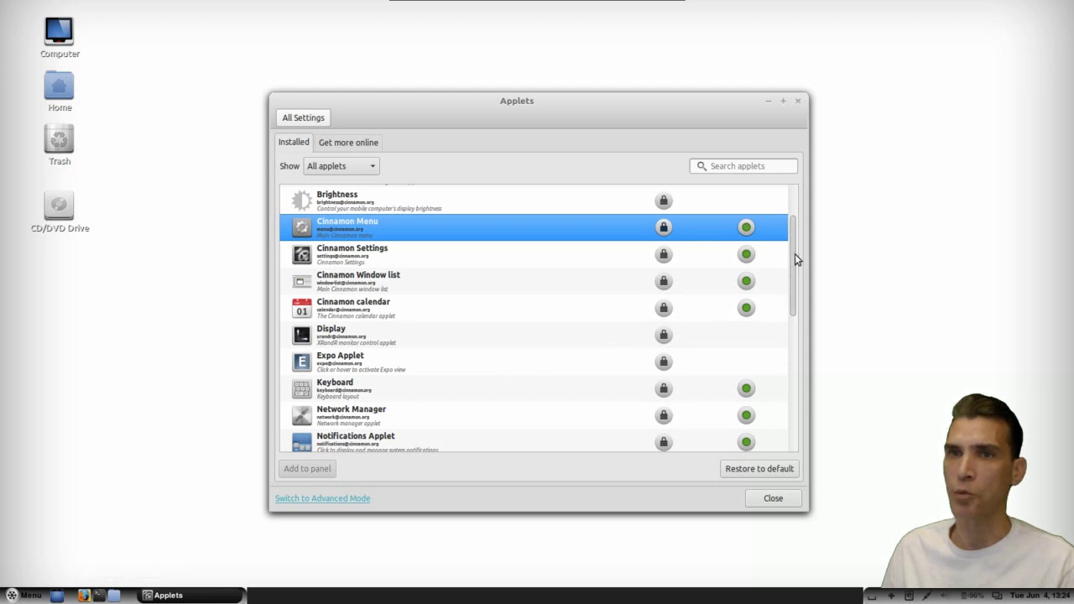
Scroll the installed applets, switch to the online catalogue, and mark Window List with App Grouping
left_click_drag(792, 282, 802, 422)
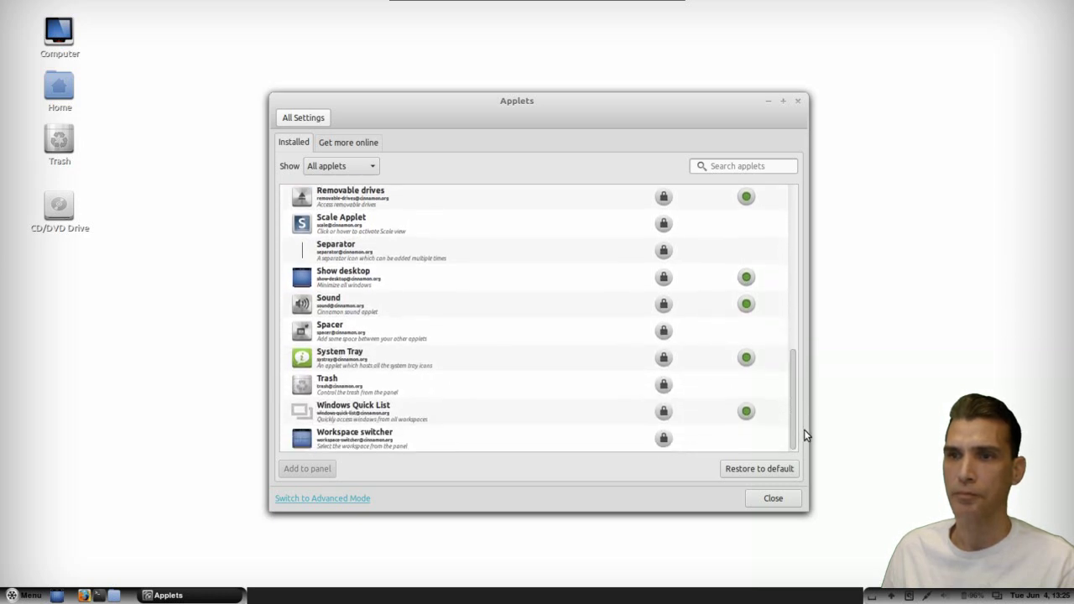
left_click_drag(804, 429, 793, 336)
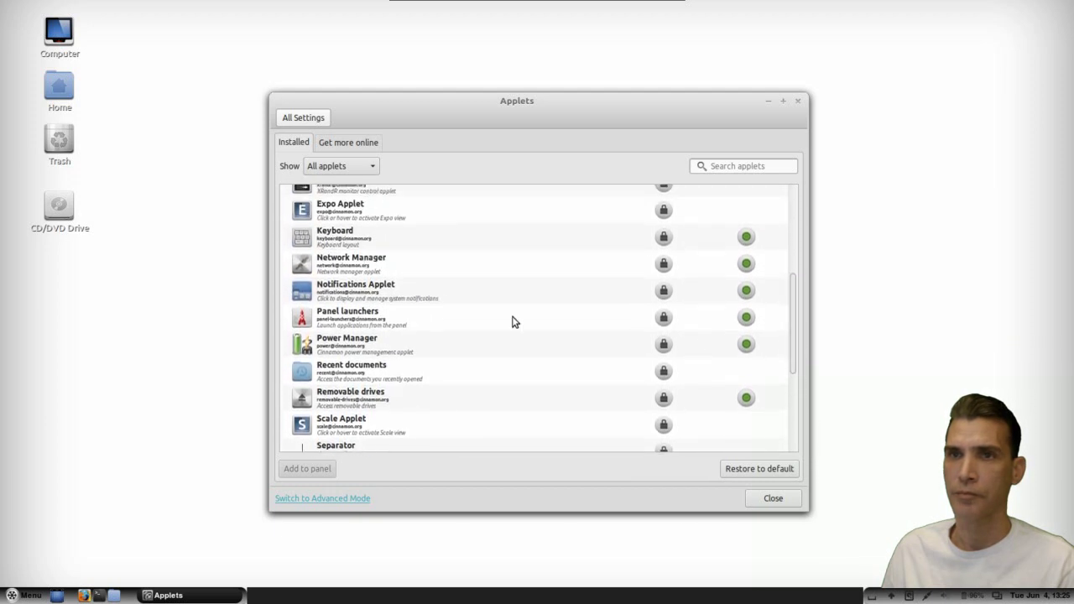
left_click(342, 144)
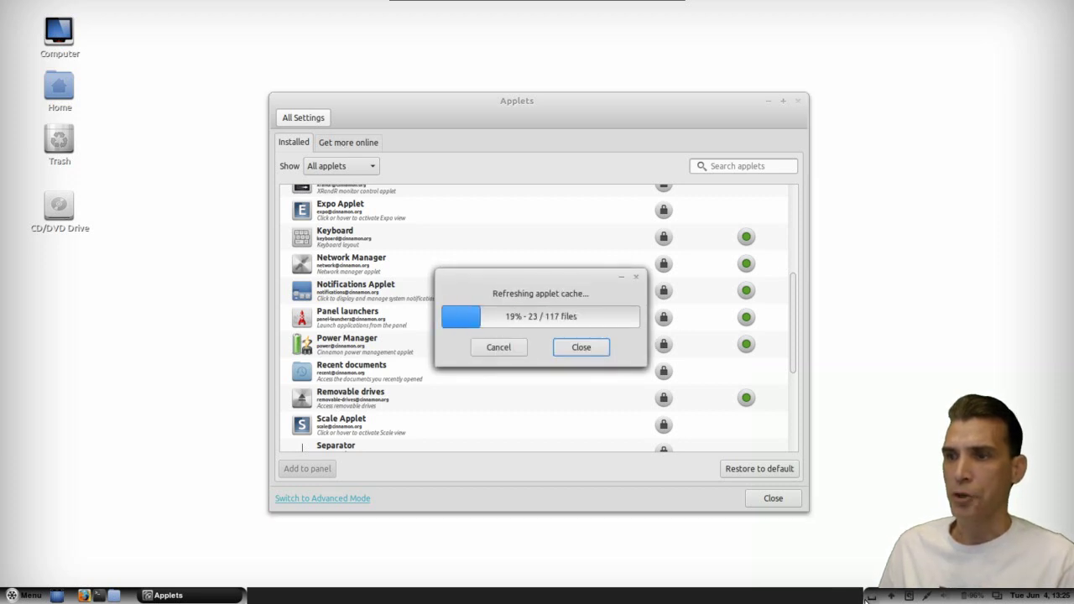
right_click(891, 597)
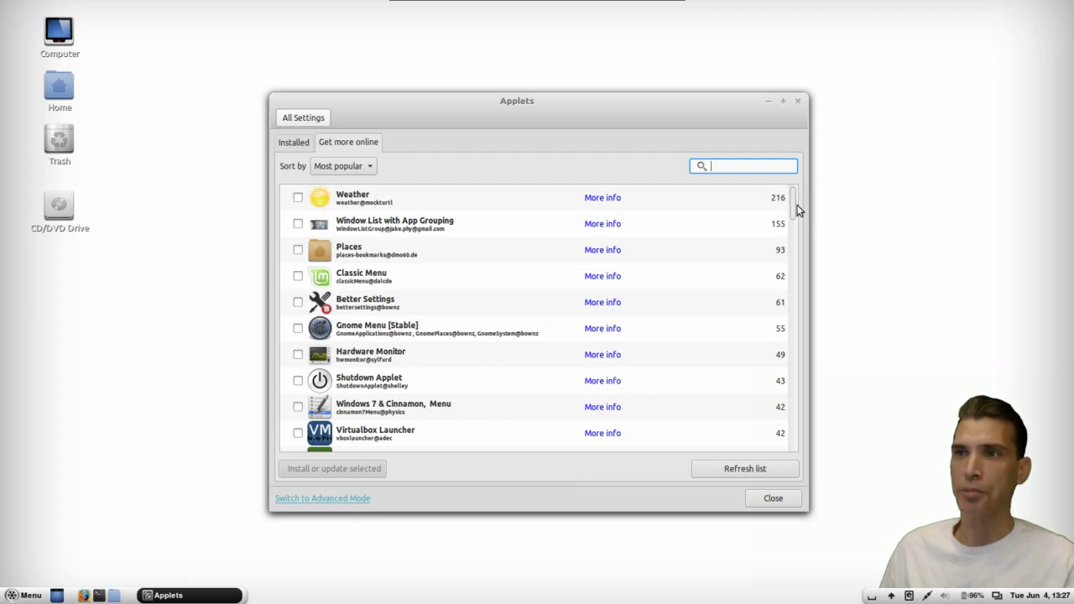
scroll(792, 212, "down", 3)
scroll(797, 239, "down", 3)
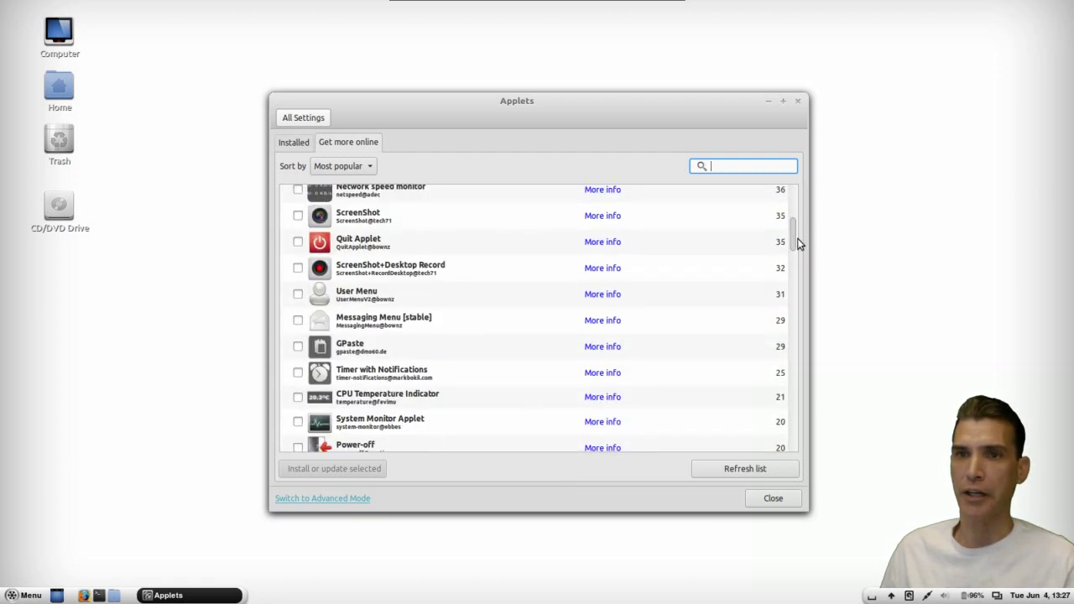
scroll(797, 239, "up", 5)
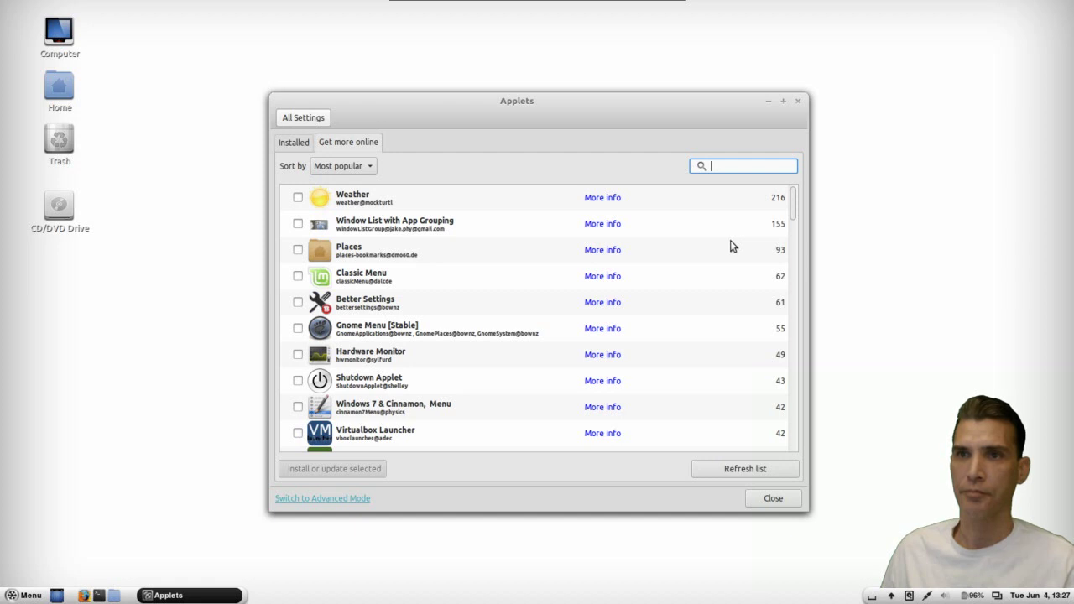
left_click(298, 224)
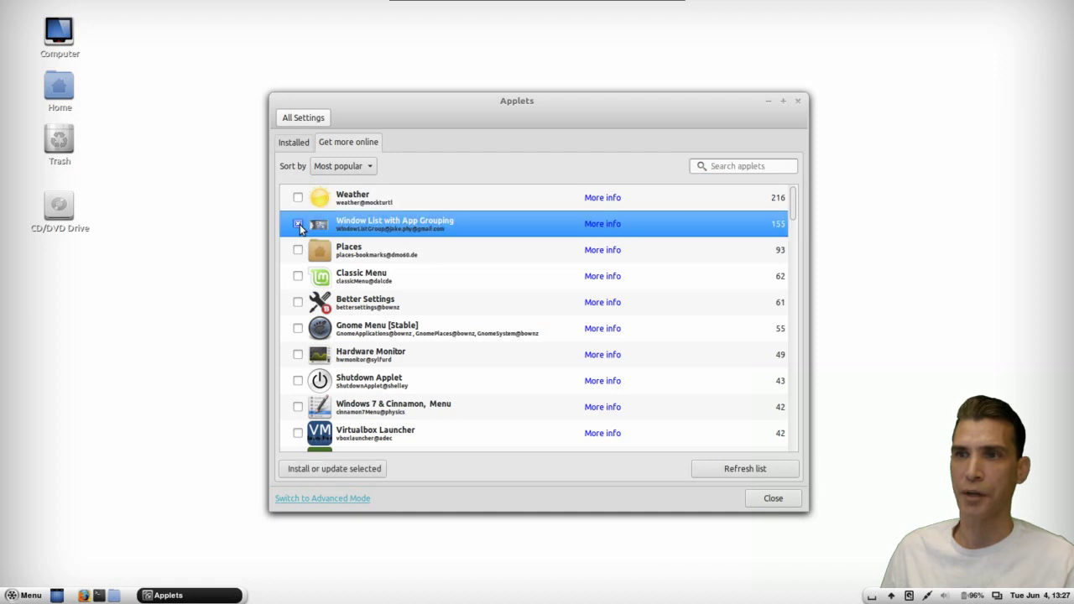
Install the marked Window List with App Grouping applet and dismiss the settings schema error
left_click(320, 470)
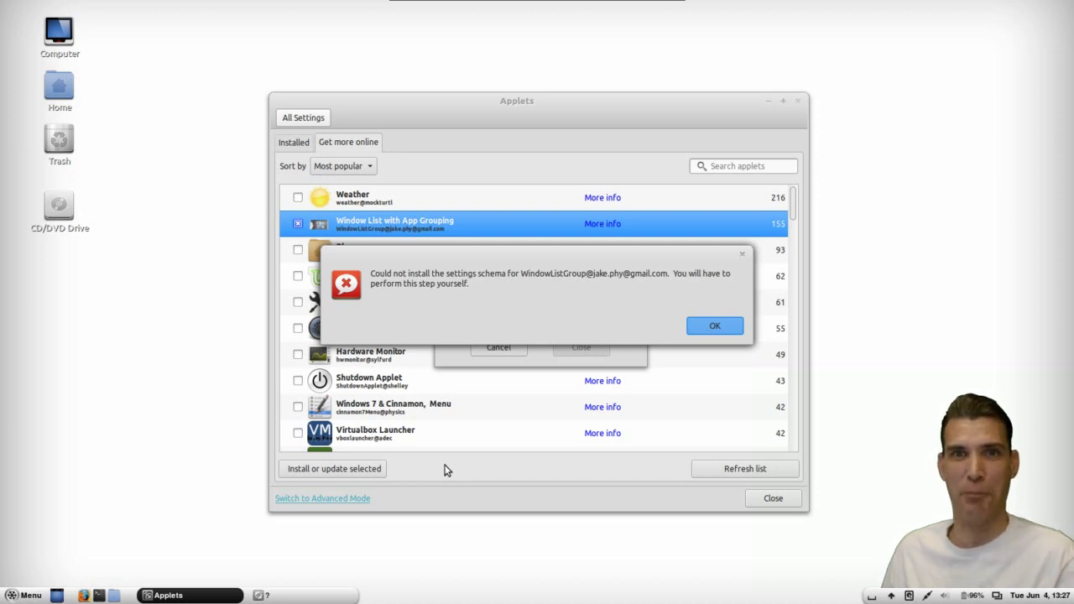
left_click(715, 327)
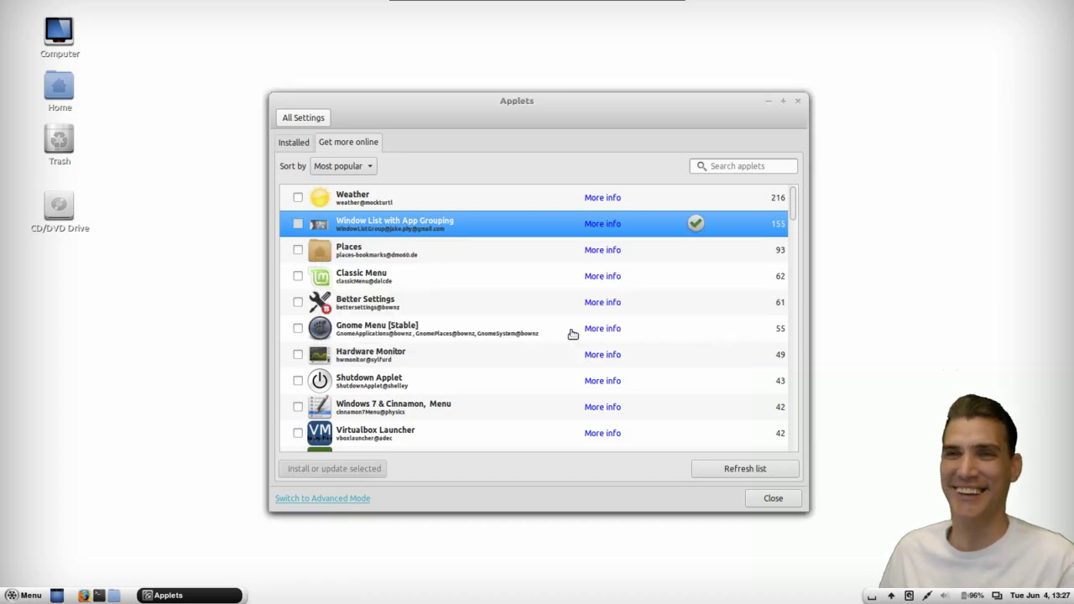
Scroll down to System Monitor Applet, install it, and dismiss the settings schema error
scroll(561, 325, "down", 1)
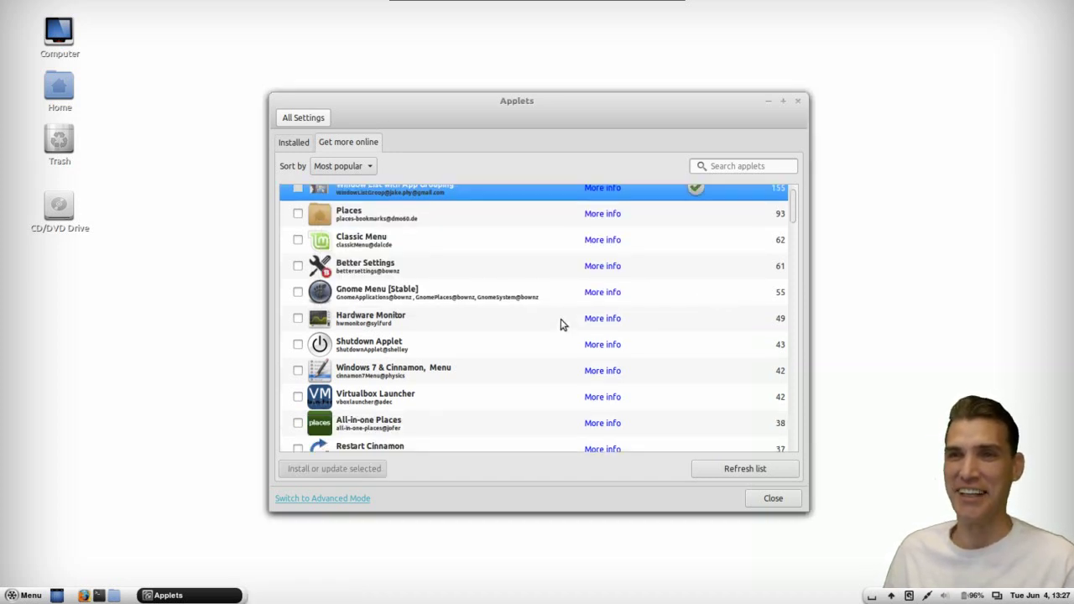
scroll(560, 325, "down", 1)
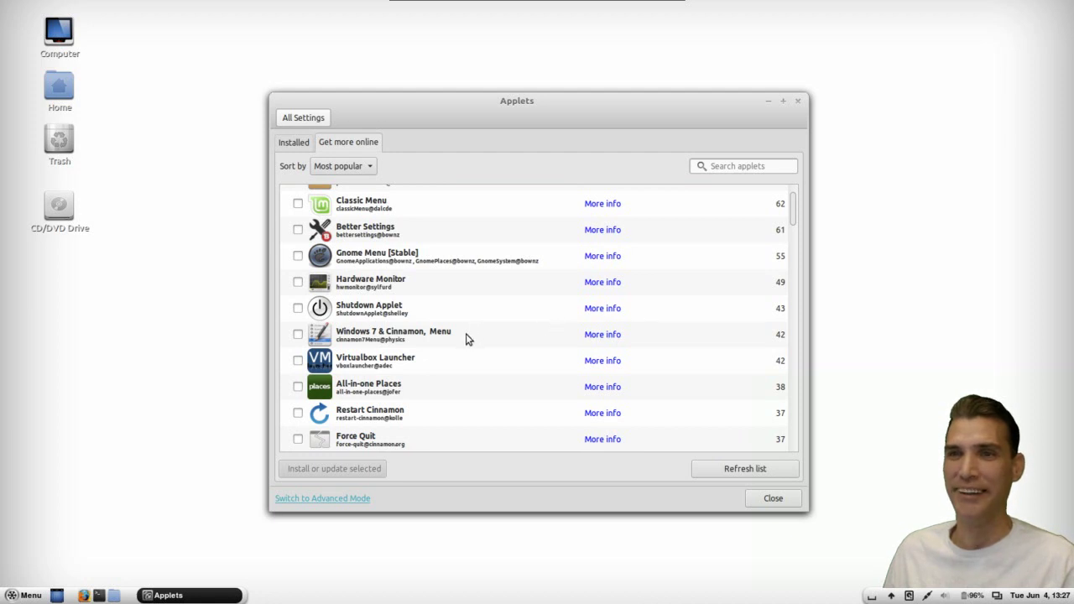
scroll(467, 338, "down", 1)
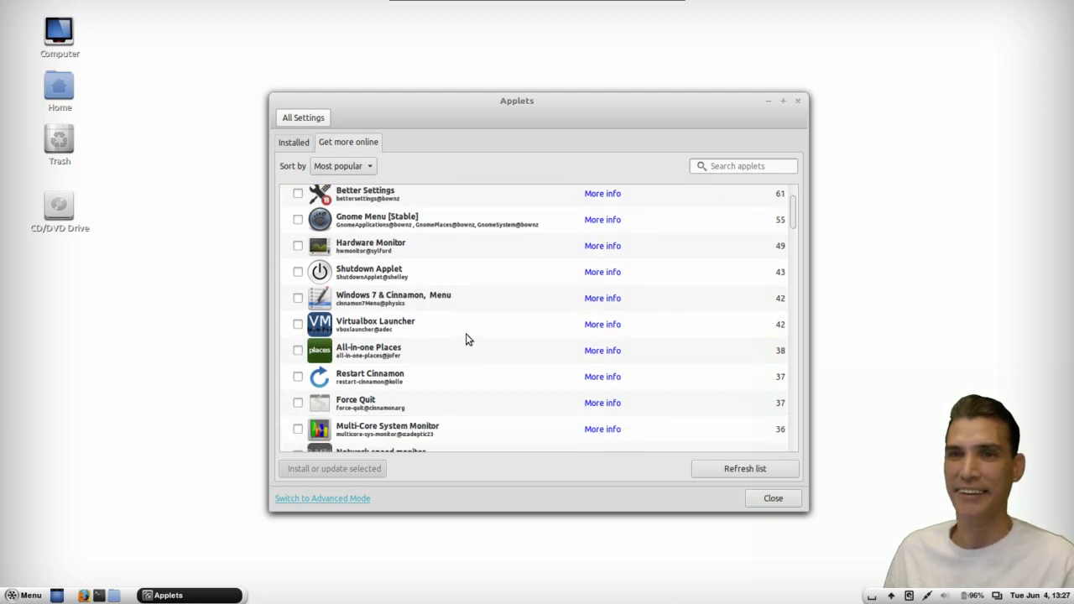
scroll(467, 339, "down", 4)
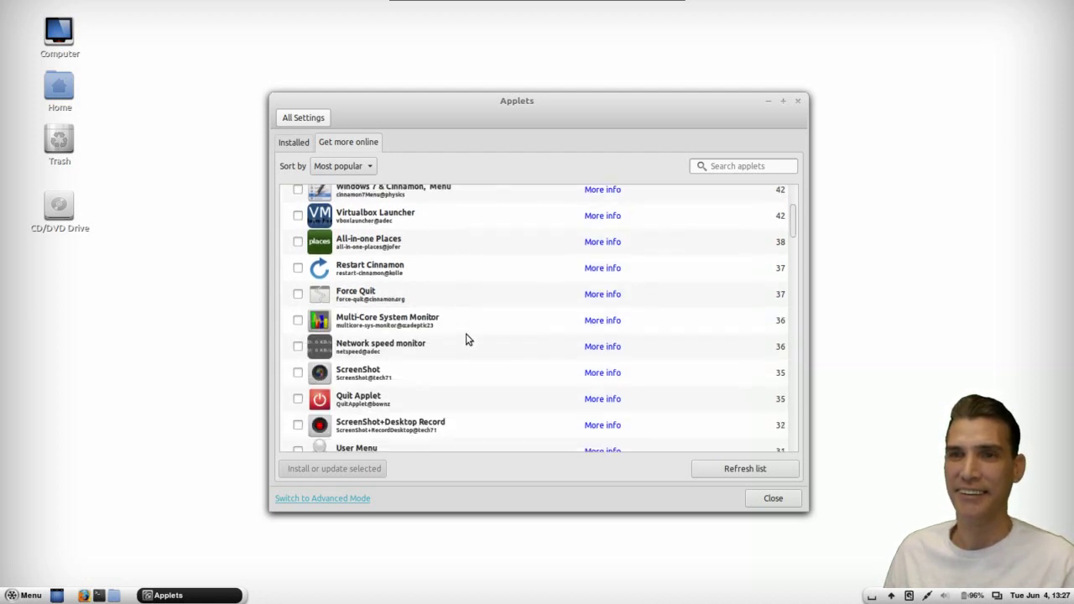
scroll(467, 339, "down", 6)
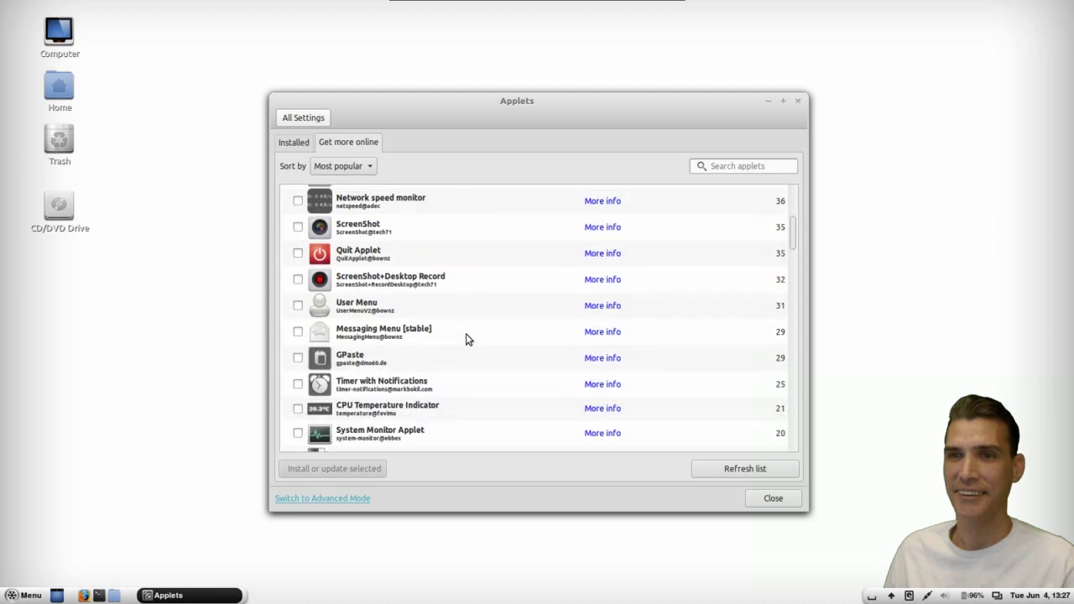
scroll(467, 339, "down", 5)
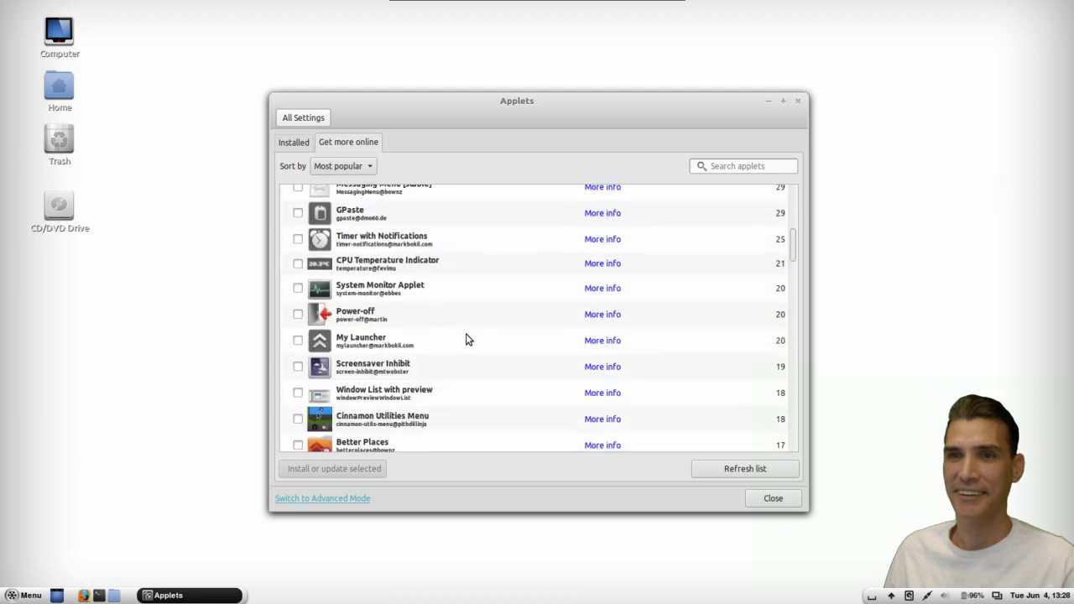
left_click(297, 288)
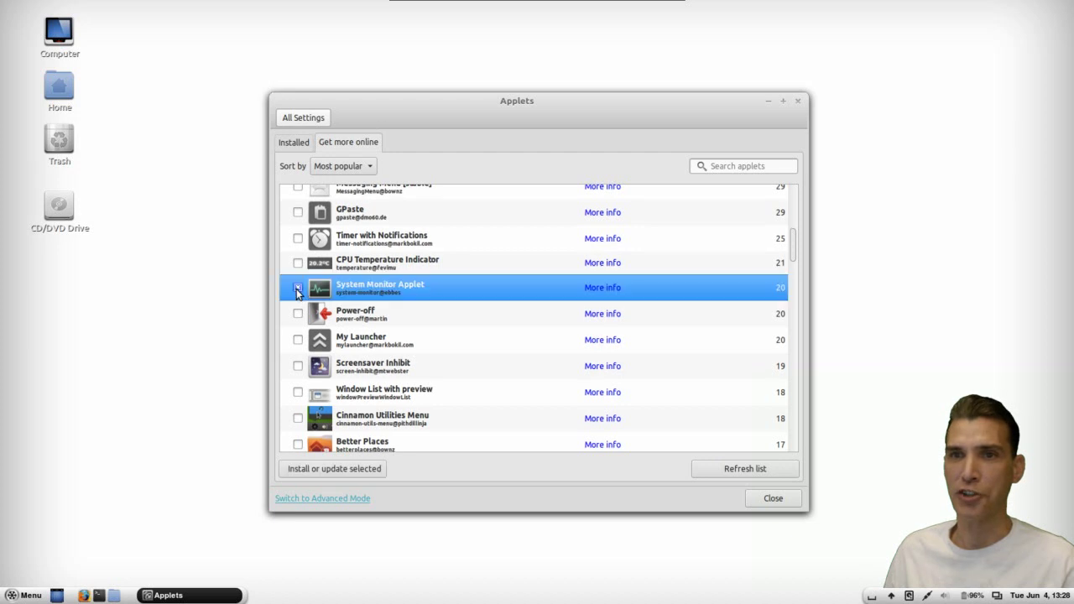
left_click(353, 470)
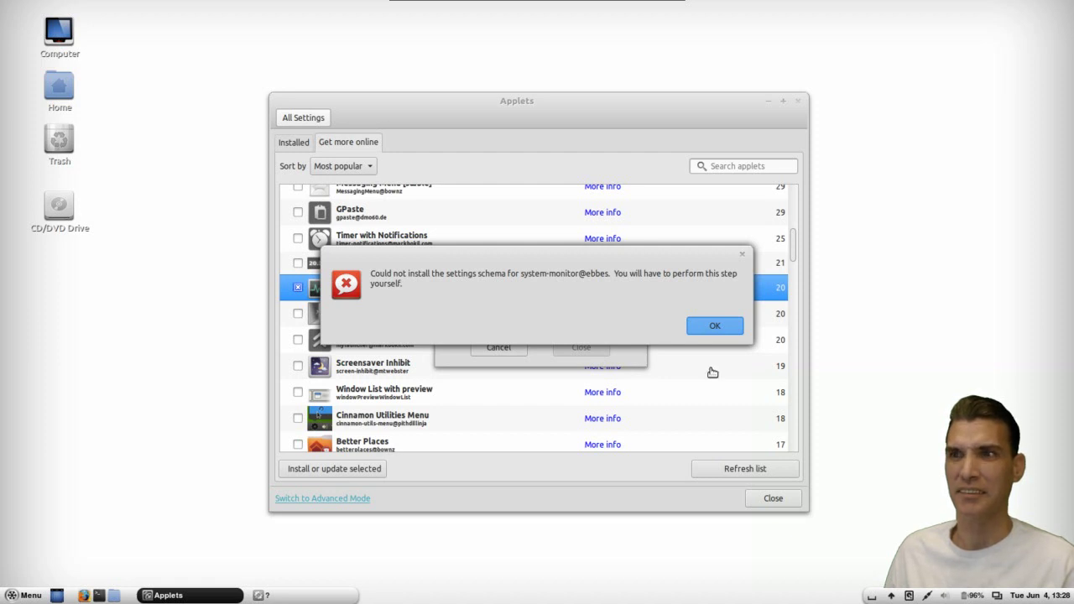
left_click(734, 326)
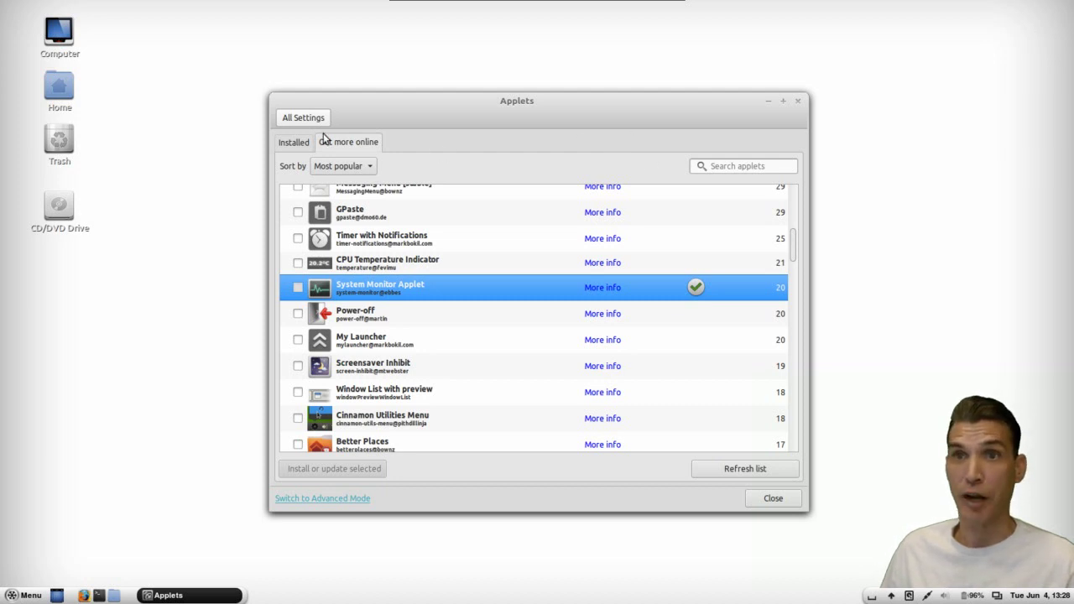
Check the installed applets, close the Applets window, and show the menu's Accessories apps
left_click(293, 145)
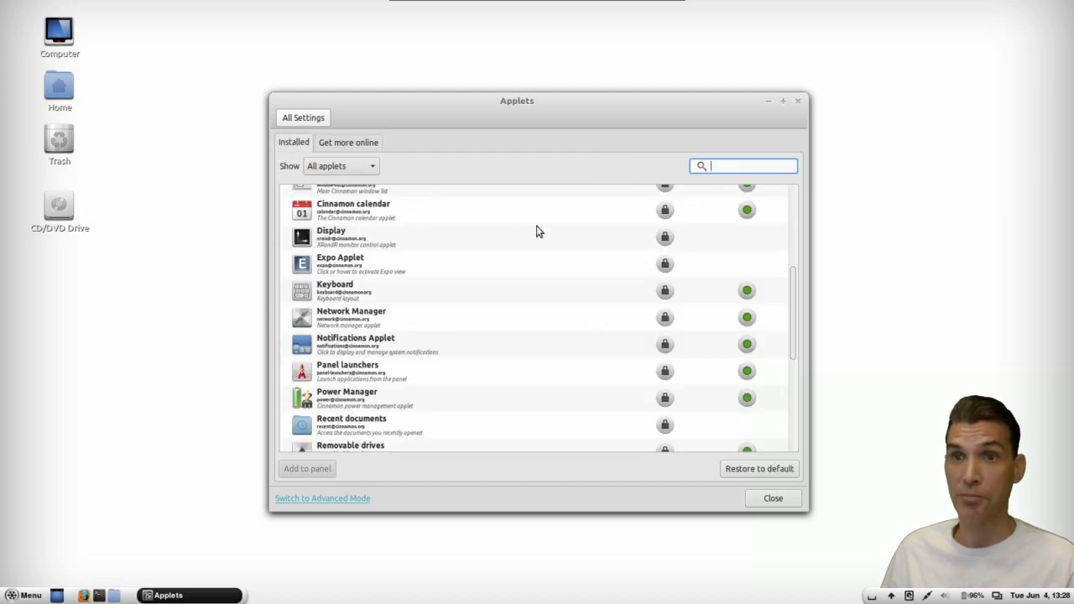
left_click(797, 101)
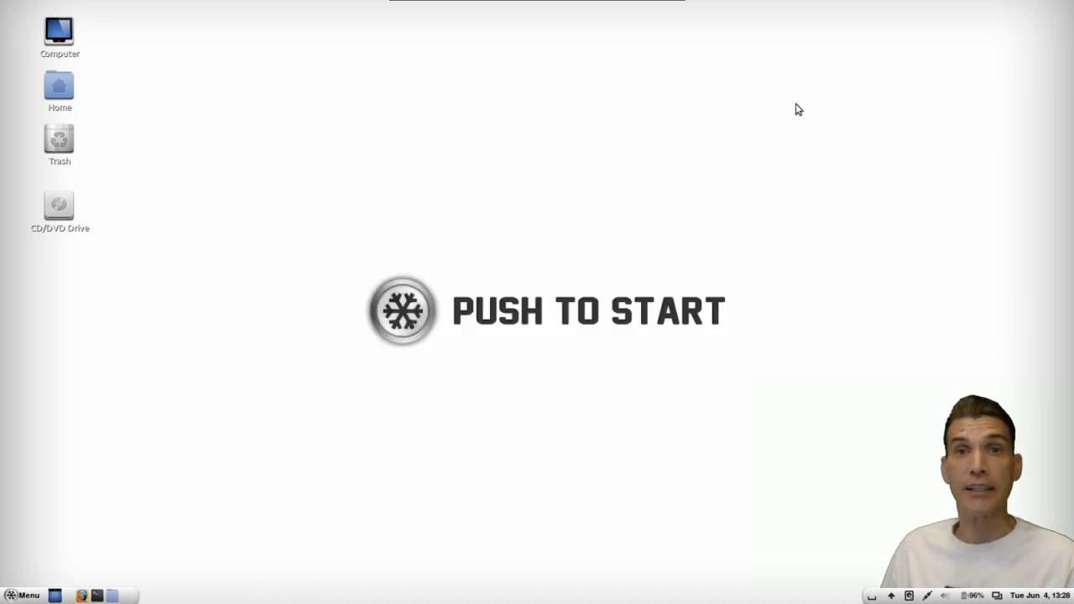
left_click(28, 596)
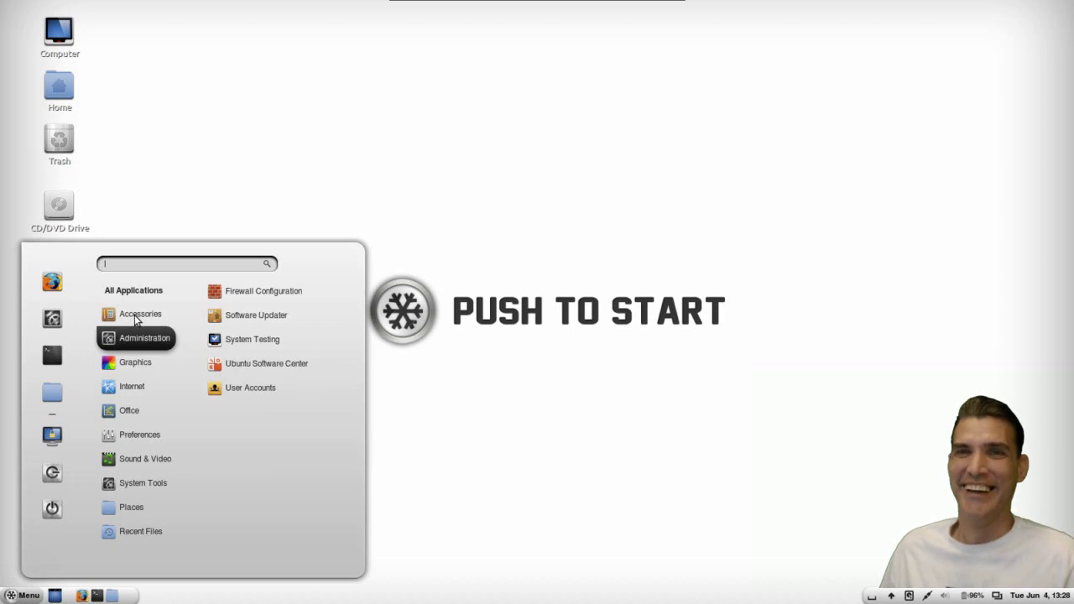
mouse_move(144, 324)
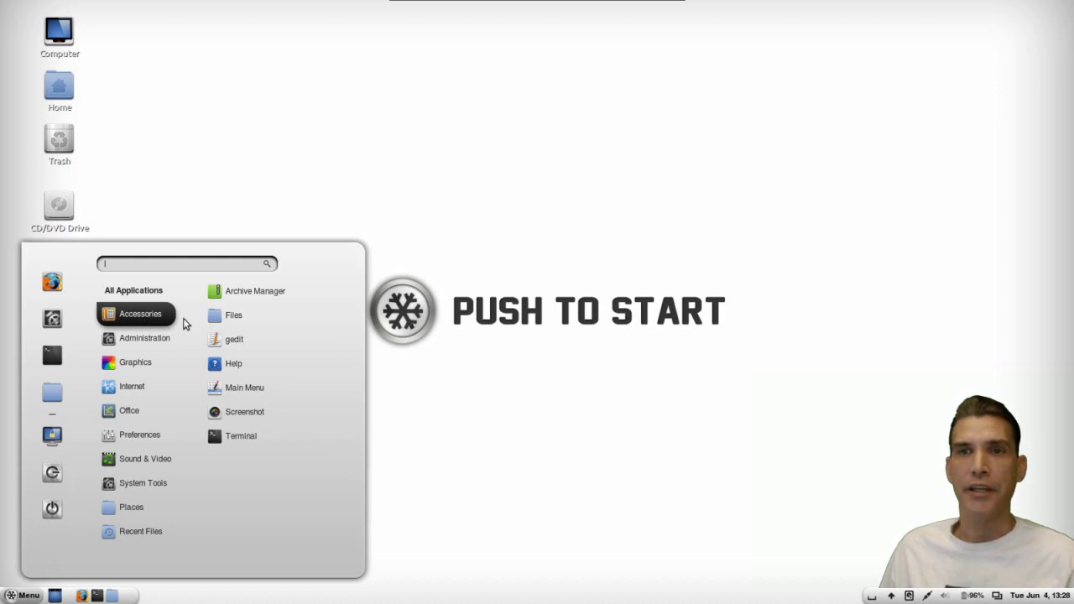
Launch Files, confirm the Downloads folder is empty, and return to the home folder
left_click(235, 318)
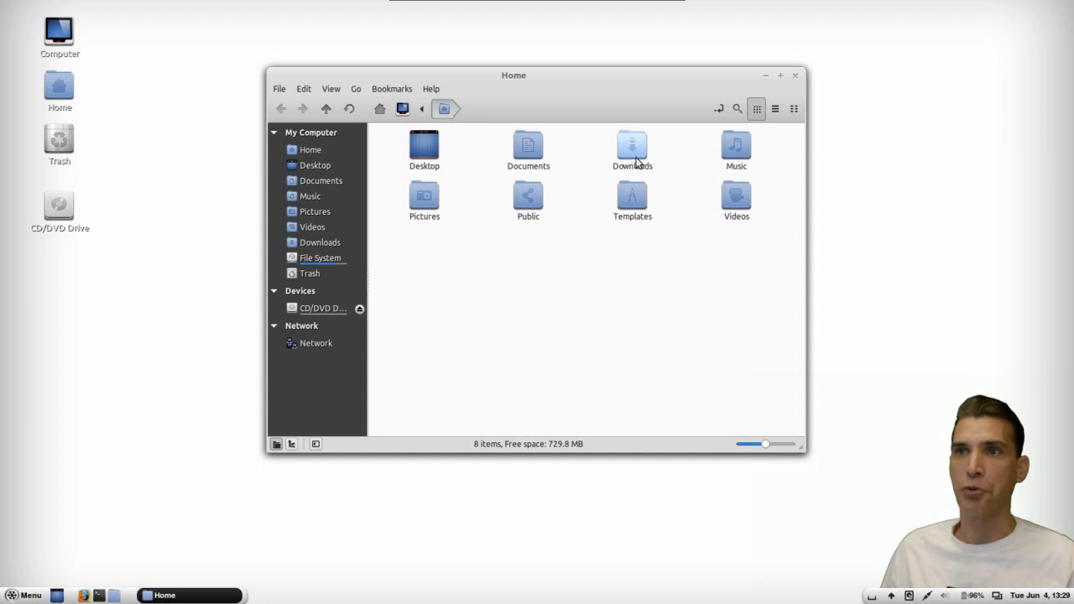
double_click(633, 150)
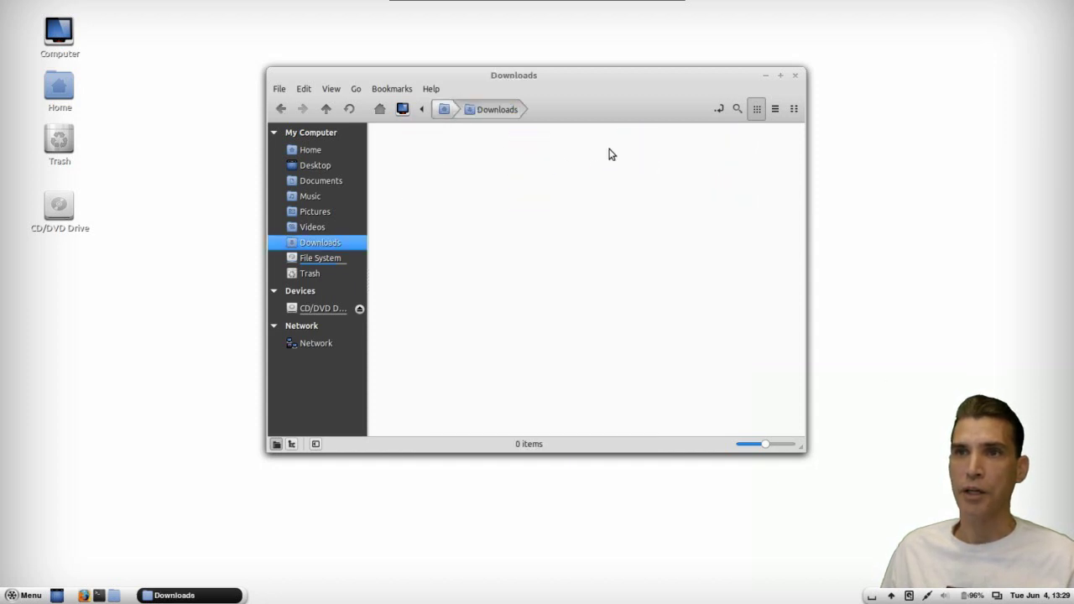
left_click(443, 110)
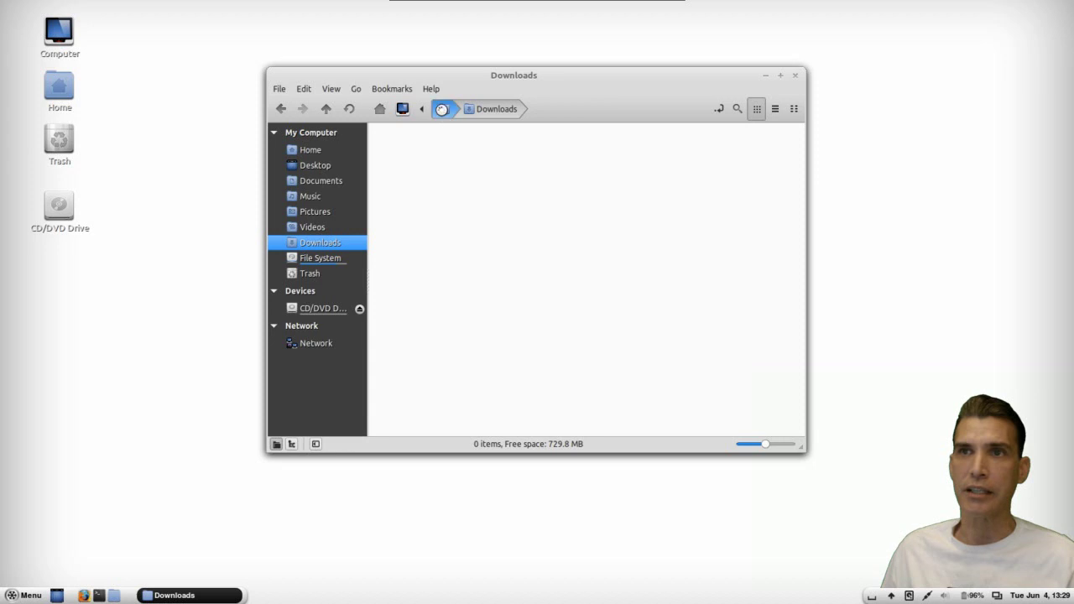
Show the home folder's location as an editable path in the Location bar
left_click(721, 108)
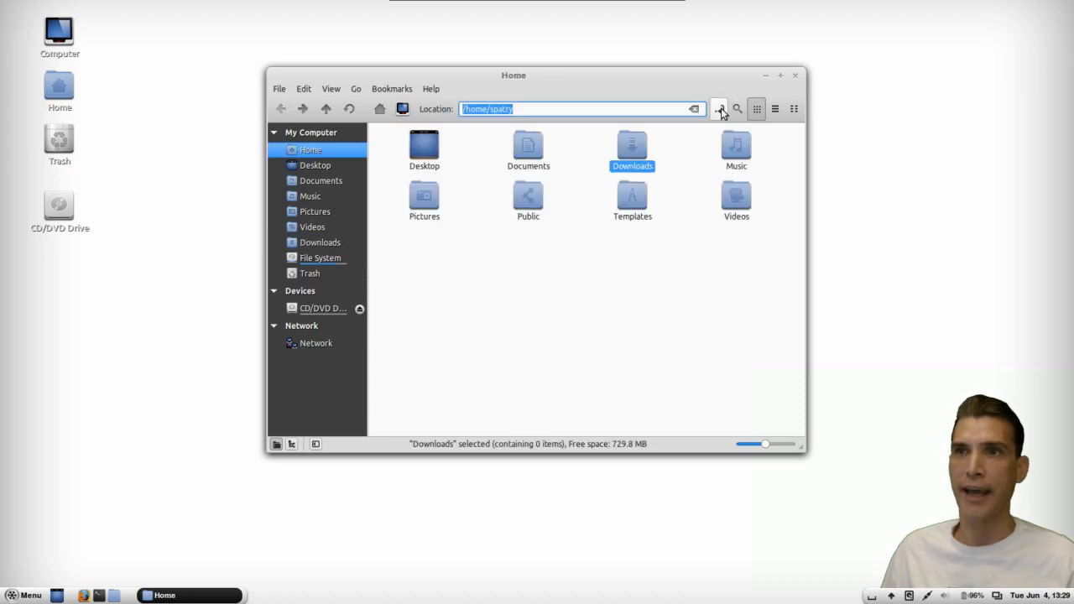
left_click(524, 108)
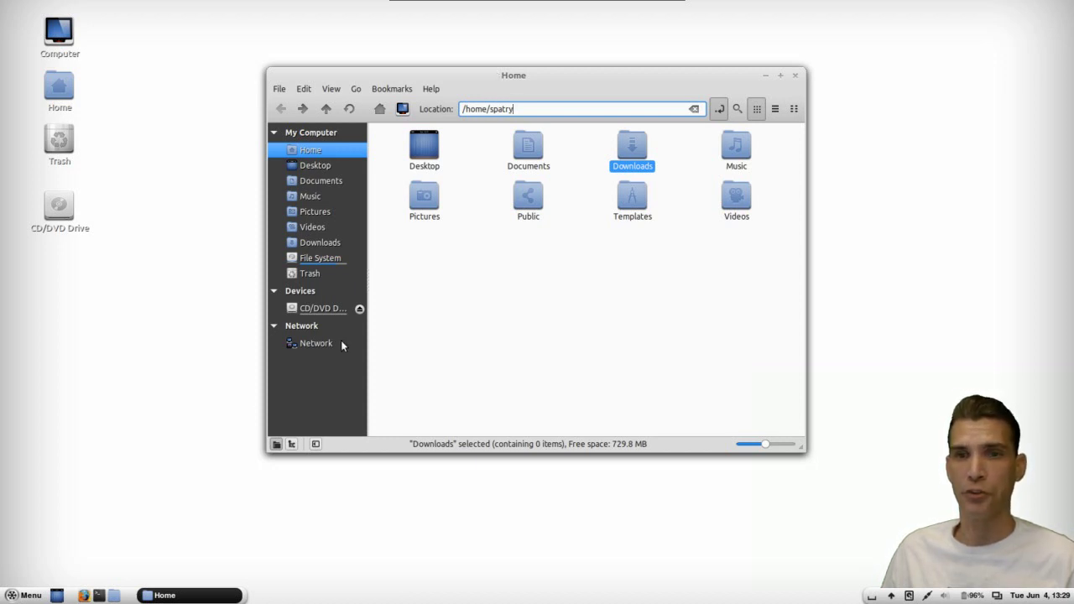
left_click(27, 597)
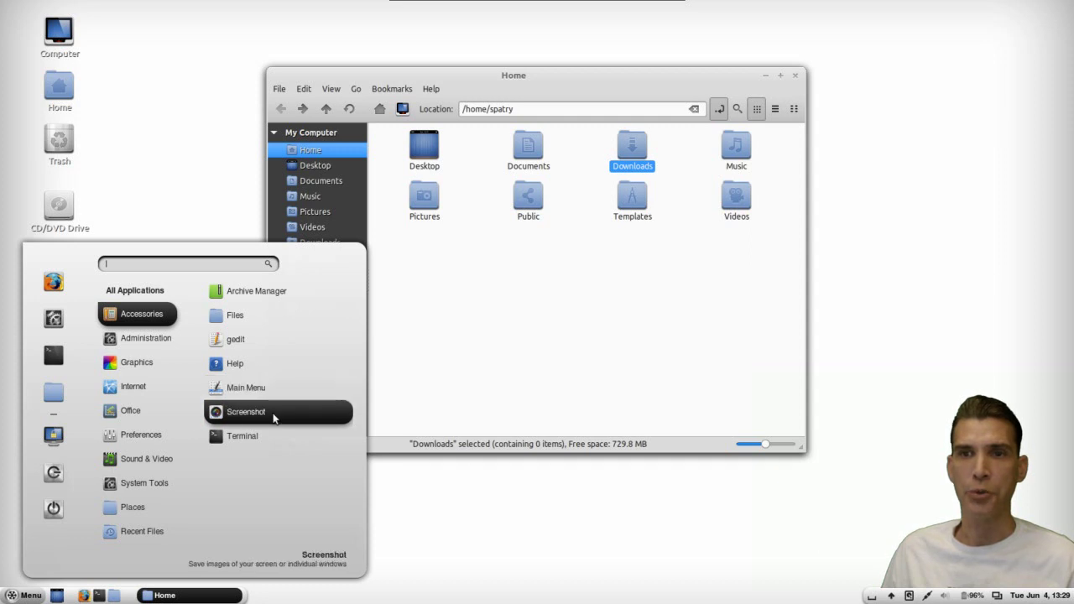
Browse the Administration, Graphics and Internet categories, ending on Firefox, Pidgin, Thunderbird and Transmission
mouse_move(152, 342)
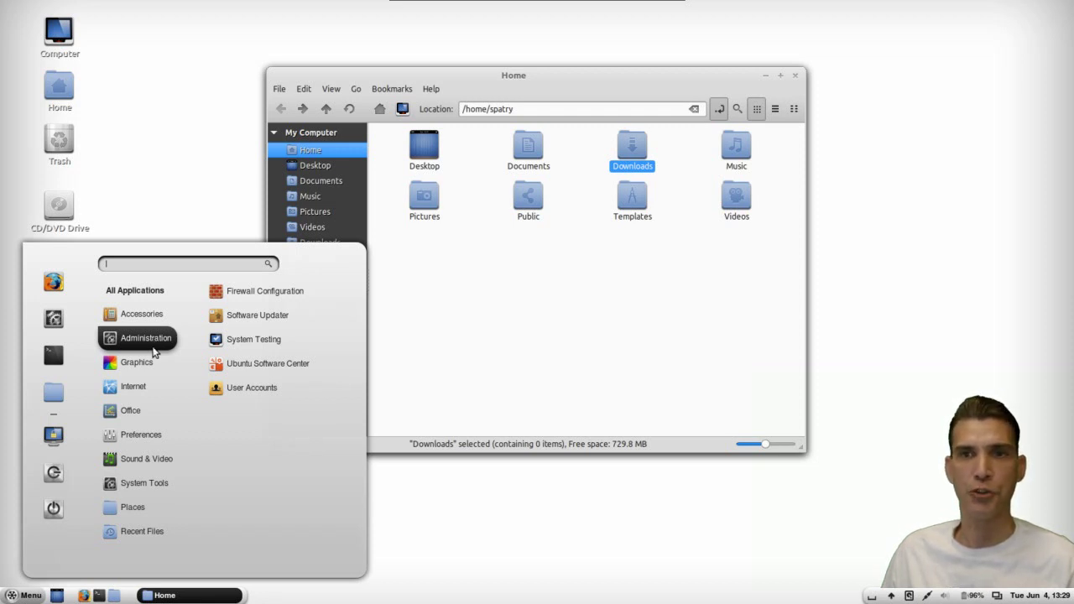
mouse_move(142, 365)
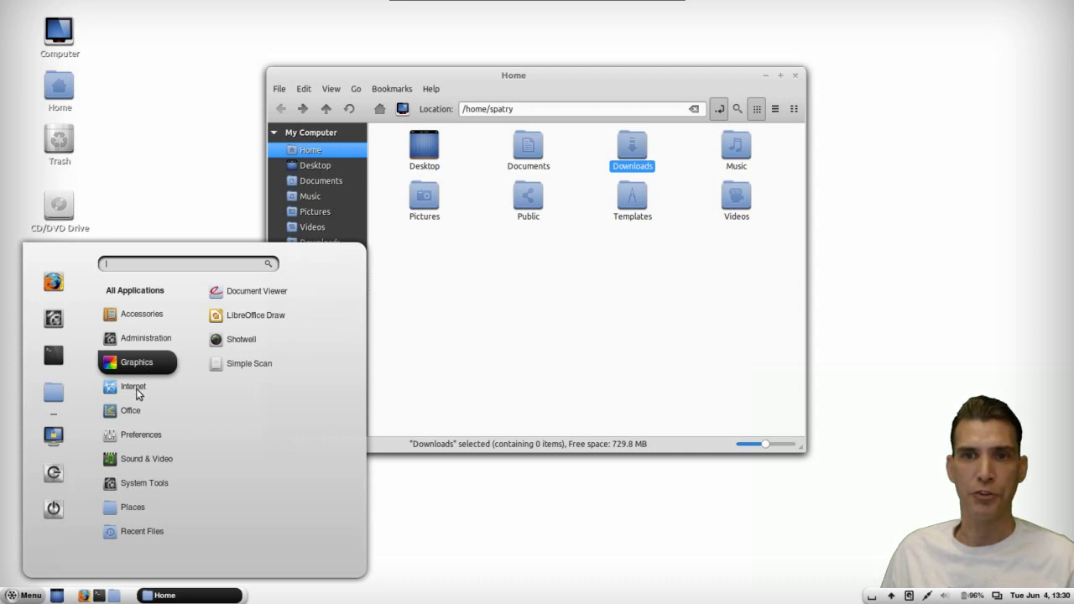
mouse_move(139, 394)
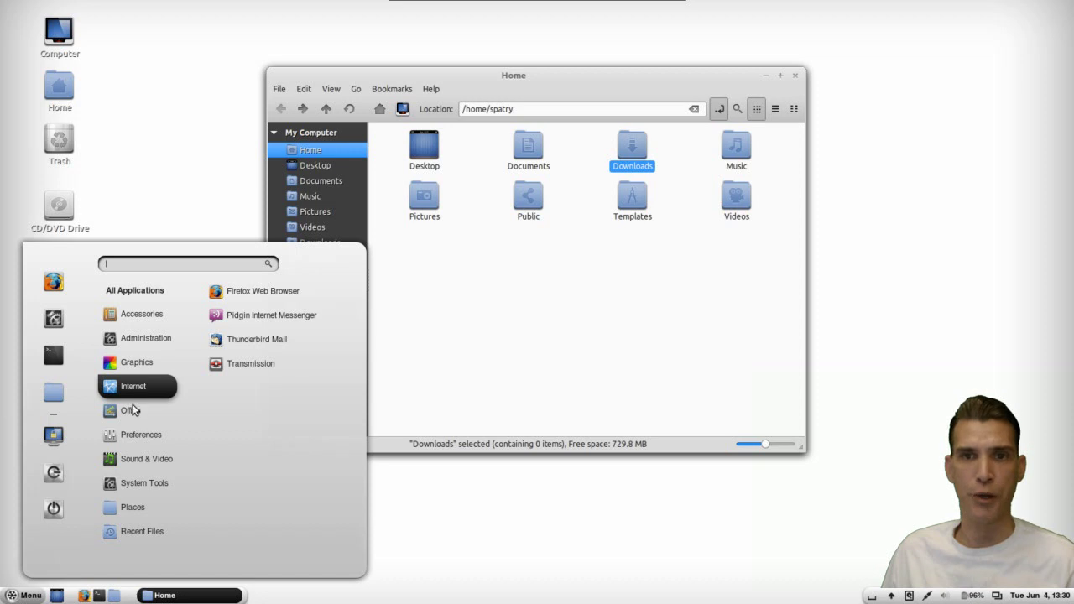
Browse Office, Preferences, Sound & Video, System Tools, Places and Recent Files, then close the menu
mouse_move(133, 418)
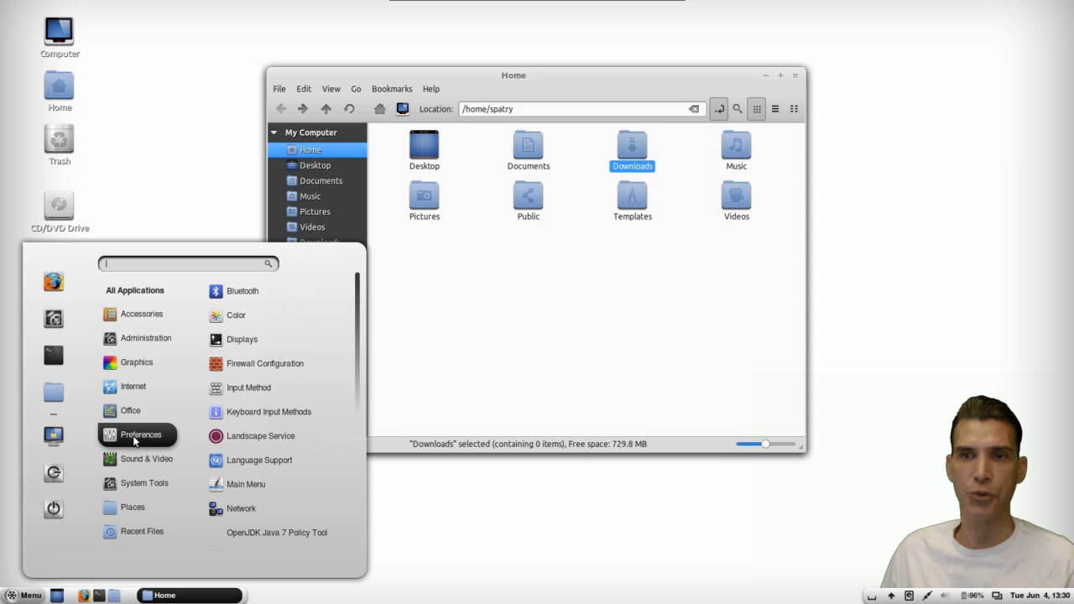
mouse_move(137, 466)
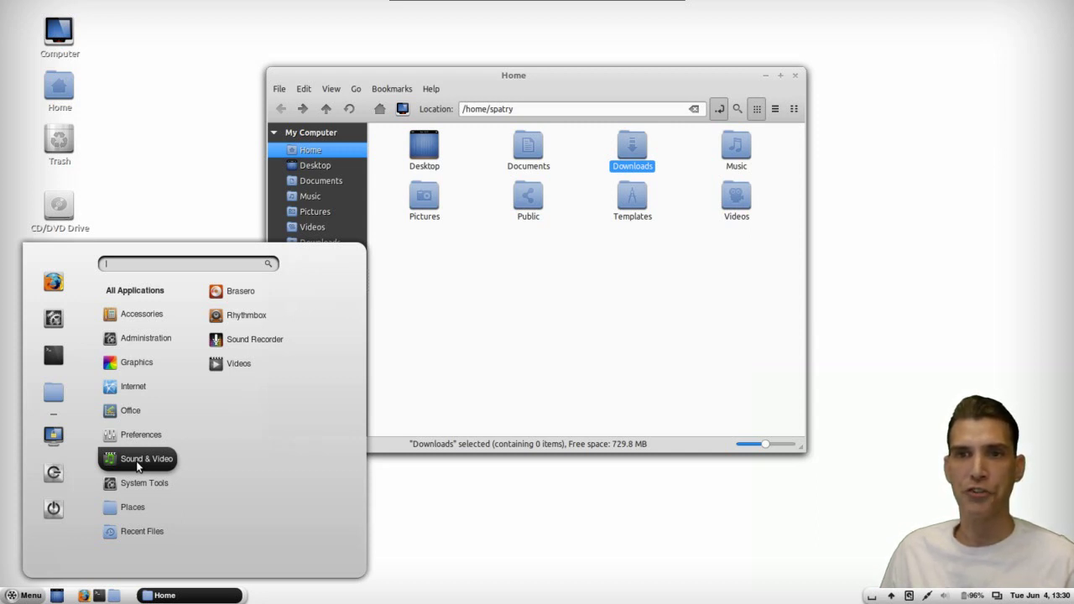
mouse_move(140, 489)
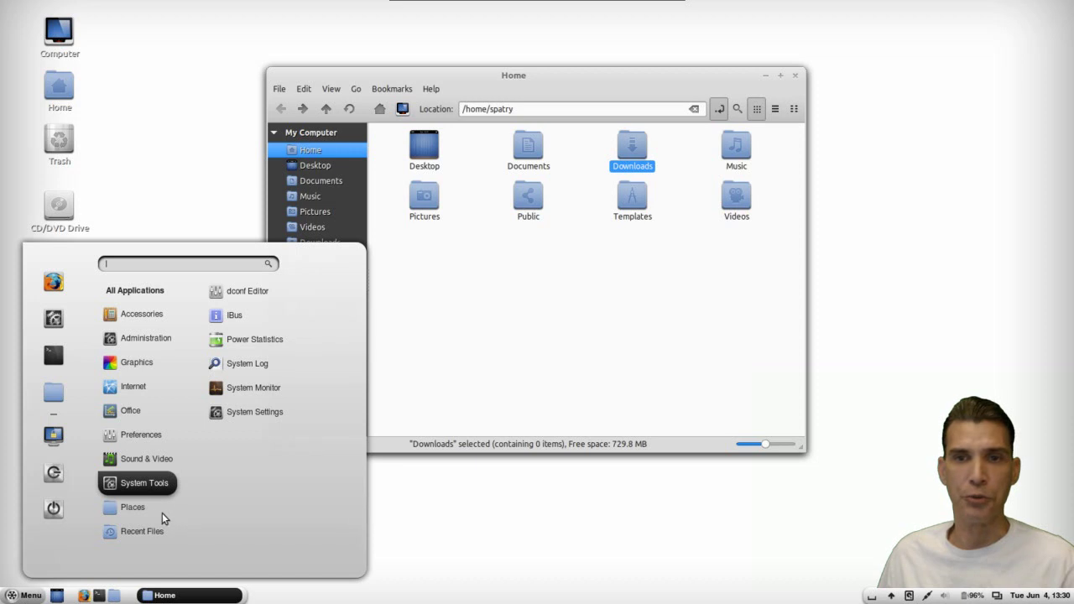
mouse_move(141, 509)
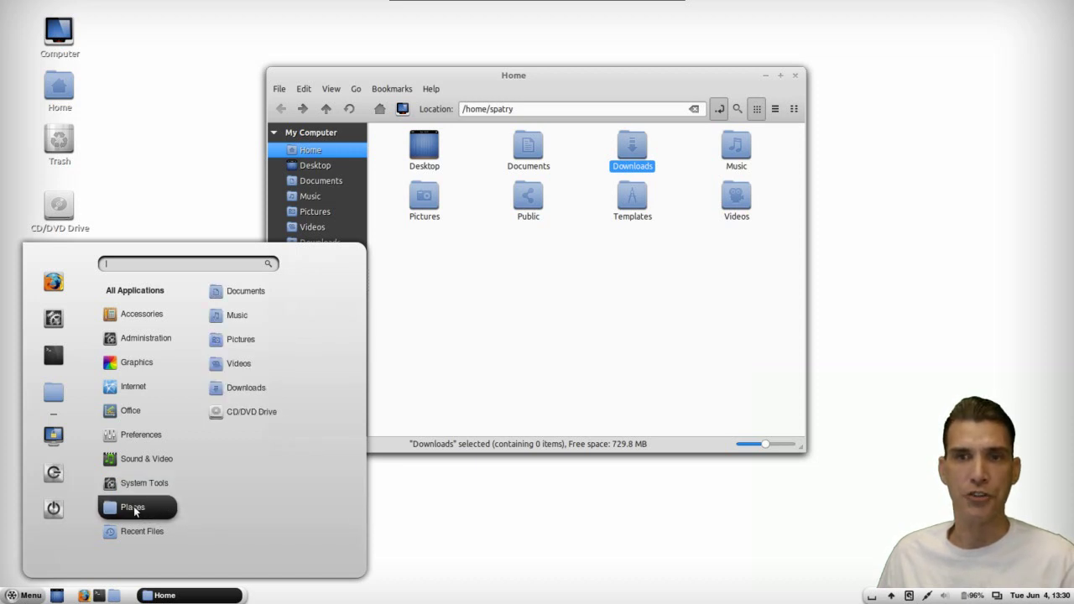
mouse_move(138, 537)
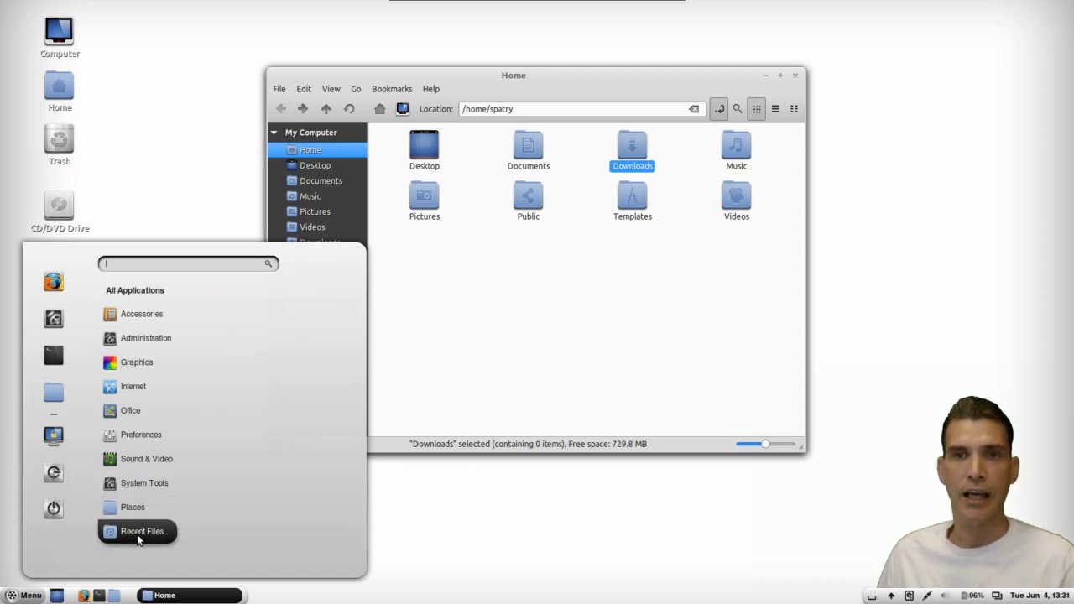
left_click(401, 512)
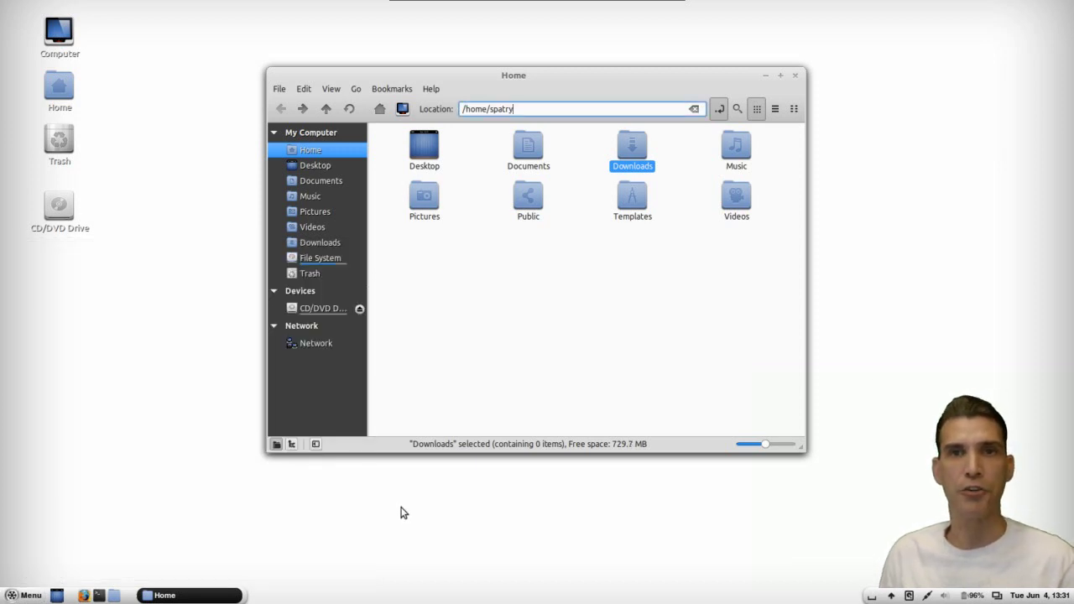